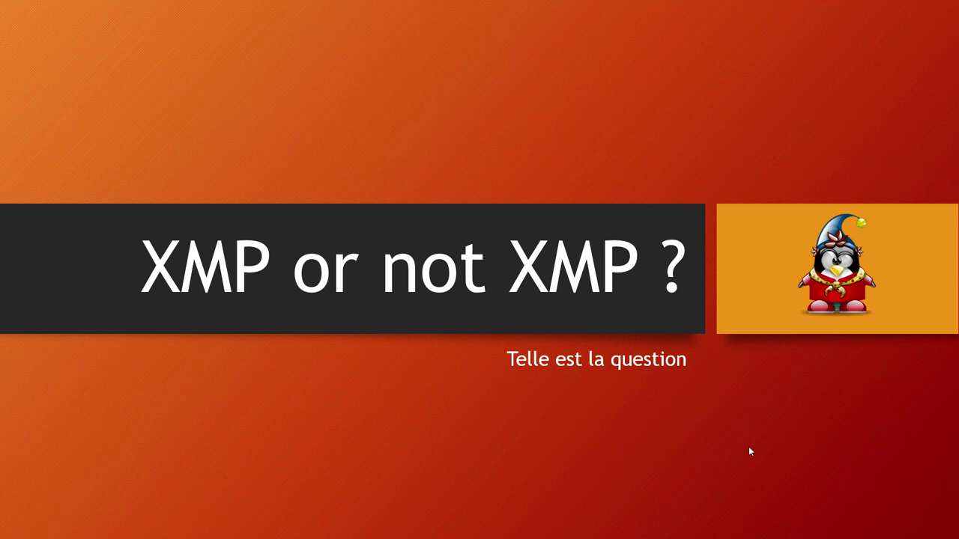
- Advance the slides past the Lightroom/XMP/SQLite diagram to the 'Contes et Légendes' slide
{"action": "left_click", "coordinate": [626, 411]}
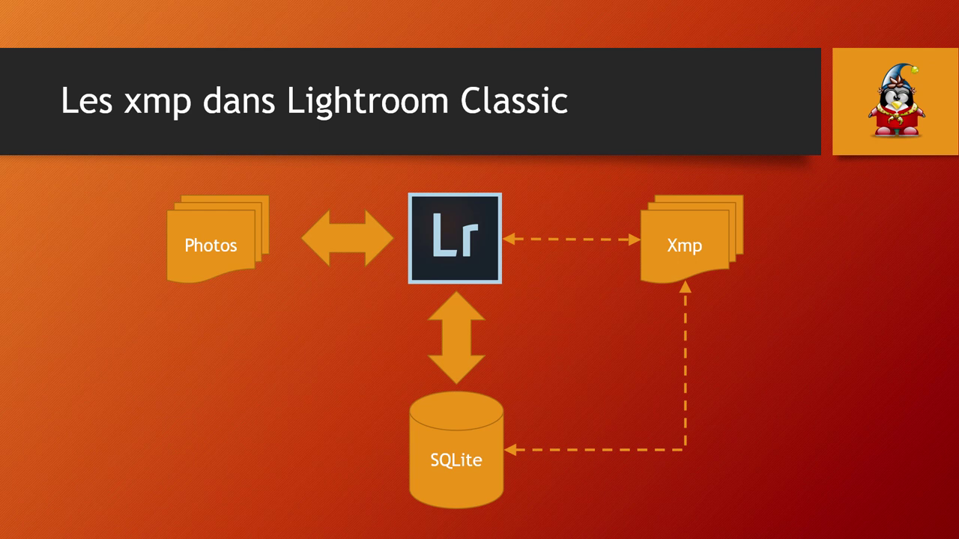
{"action": "key", "text": "Right"}
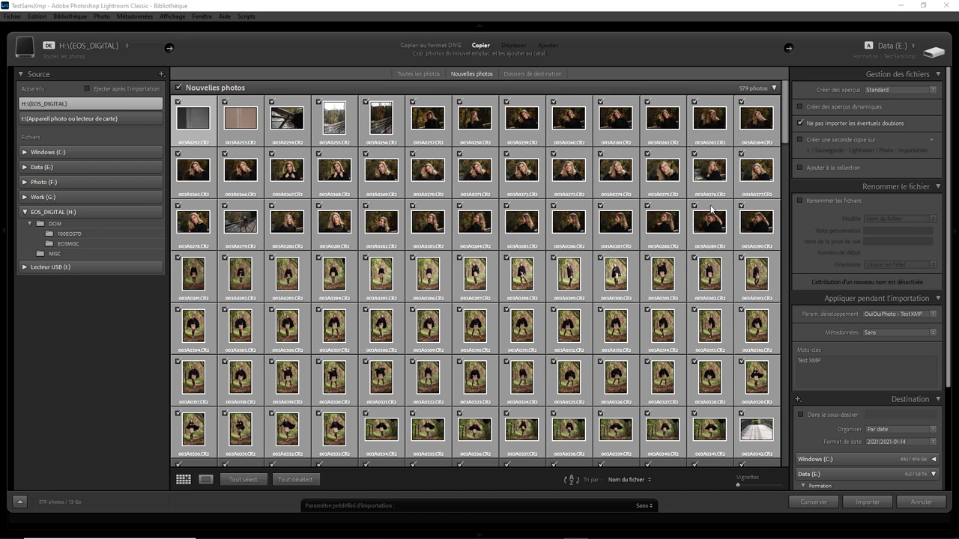
- Deselect all card photos, then mark only the first 91 (about 2 GB) for import
{"action": "scroll", "coordinate": [786, 120], "scroll_direction": "down", "scroll_amount": 3}
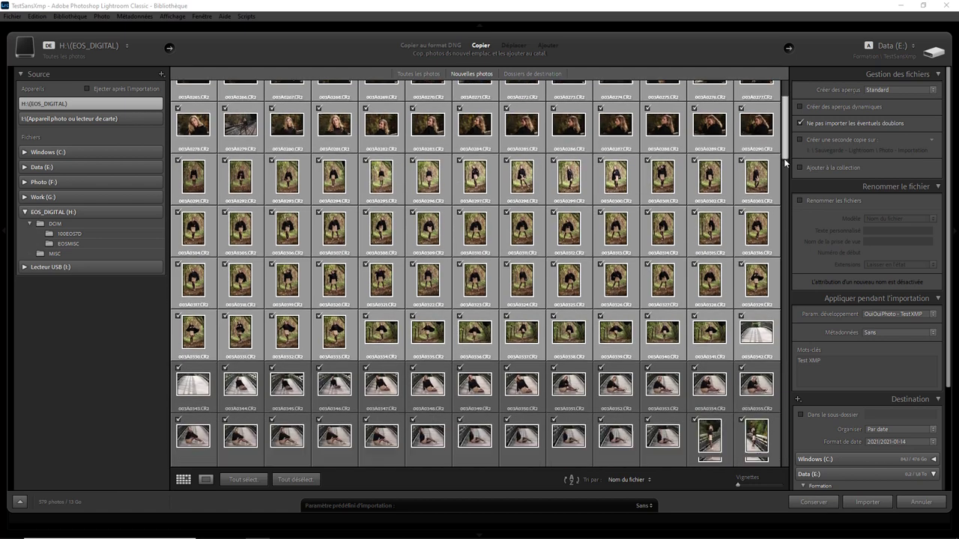
{"action": "scroll", "coordinate": [786, 120], "scroll_direction": "up", "scroll_amount": 3}
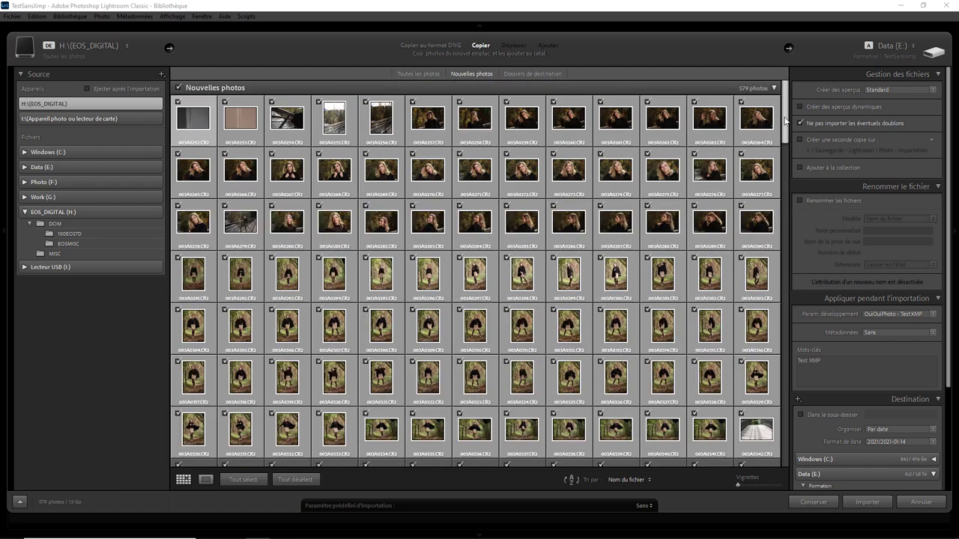
{"action": "left_click", "coordinate": [305, 481]}
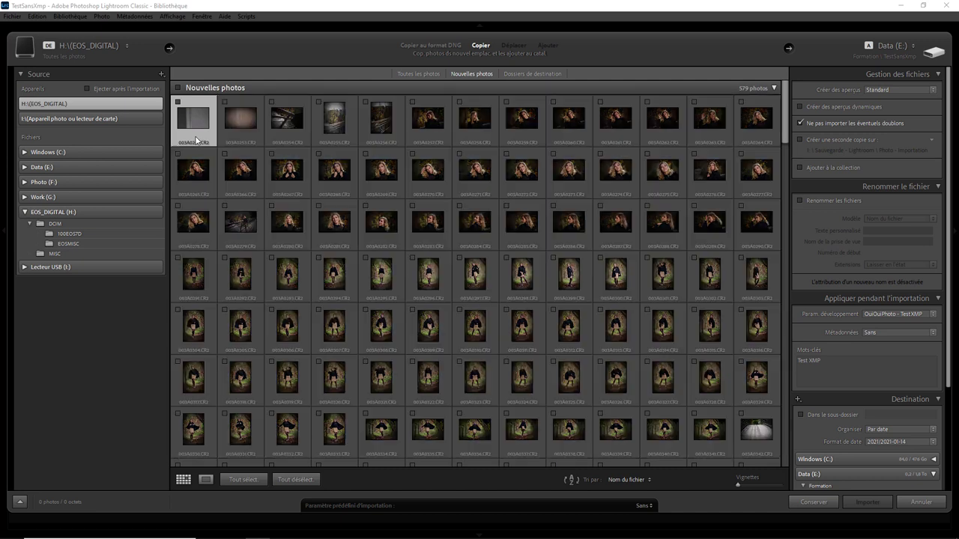
{"action": "left_click", "coordinate": [768, 434], "text": "shift"}
{"action": "left_click", "coordinate": [742, 415]}
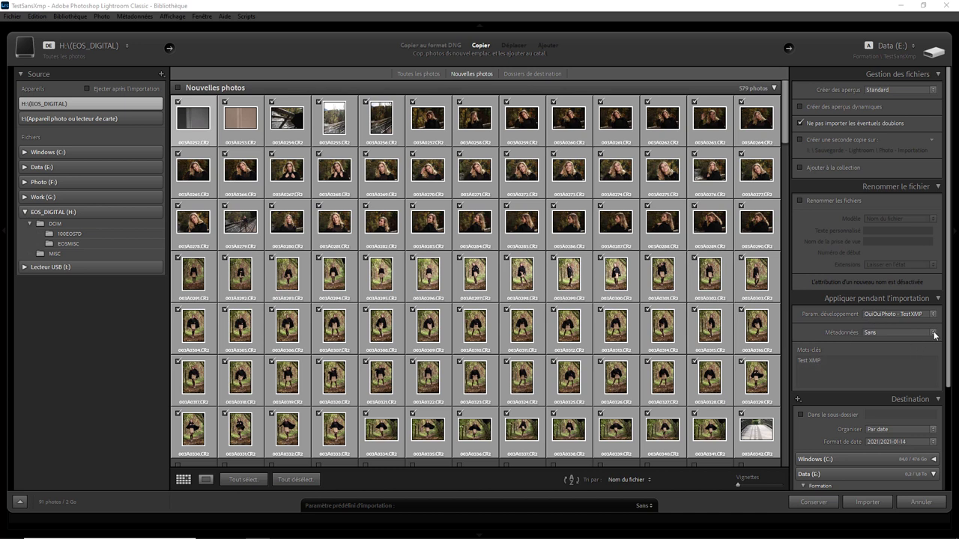
- Confirm the TestSansXmp destination on Data (E:) and import the 91 photos
{"action": "scroll", "coordinate": [947, 341], "scroll_direction": "down", "scroll_amount": 2}
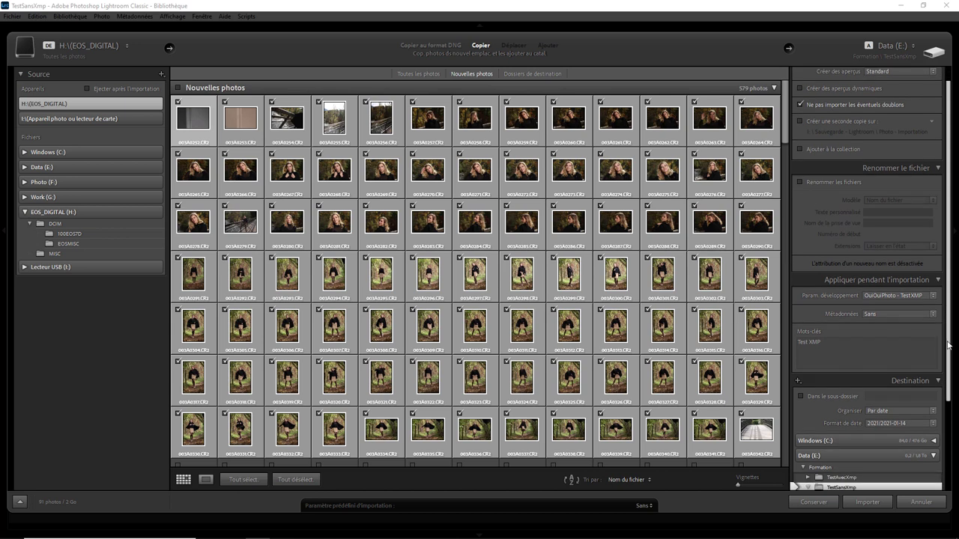
{"action": "scroll", "coordinate": [947, 344], "scroll_direction": "down", "scroll_amount": 1}
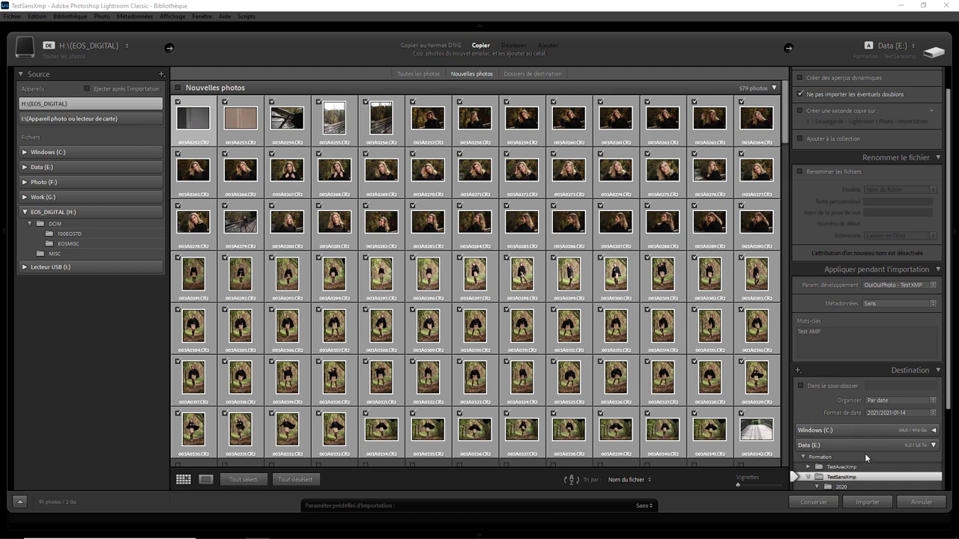
{"action": "left_click", "coordinate": [869, 502]}
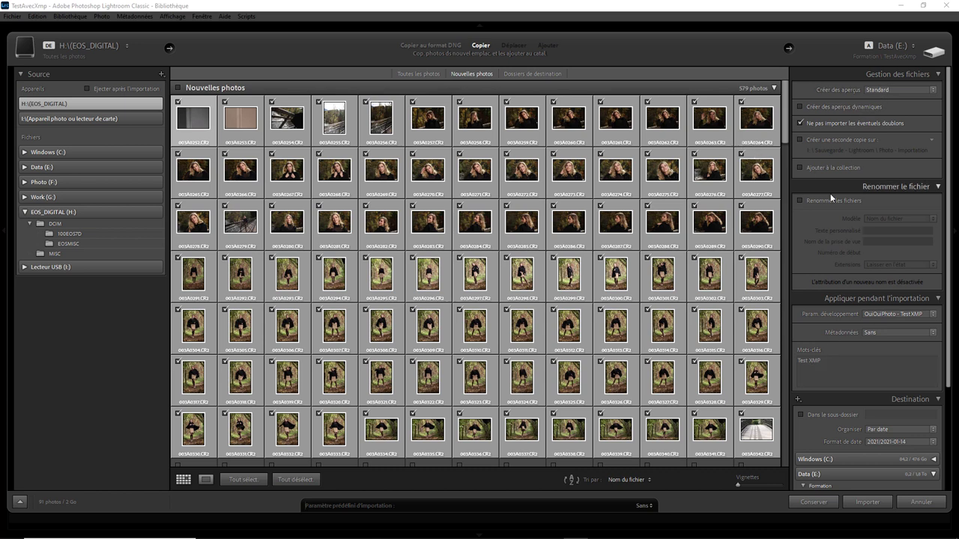
- Show the TestAvecXmp › 2020 › 2020-10-20 destination on Data (E:) in the right panel
{"action": "left_click_drag", "start_coordinate": [948, 193], "coordinate": [948, 221]}
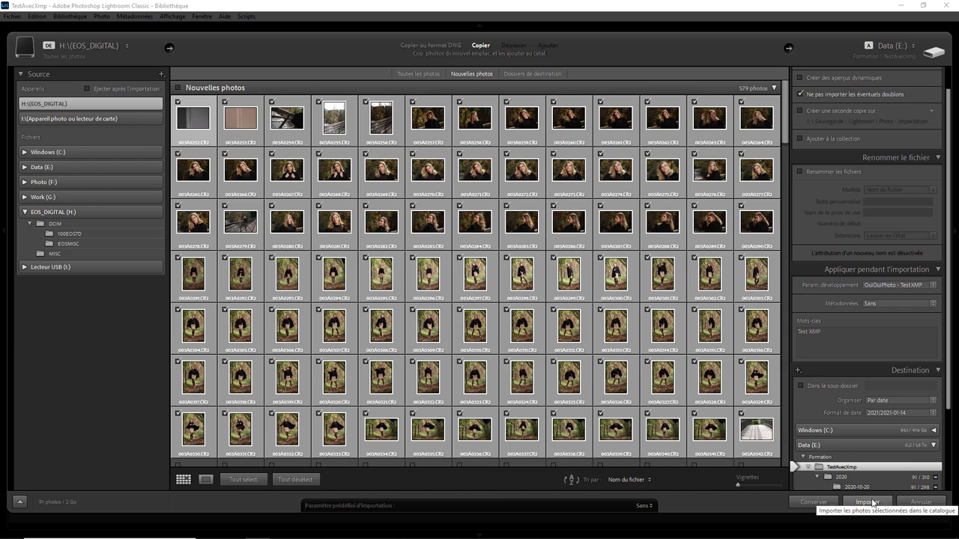
- Import the 91 marked photos into the TestAvecXmp catalog
{"action": "left_click", "coordinate": [873, 503]}
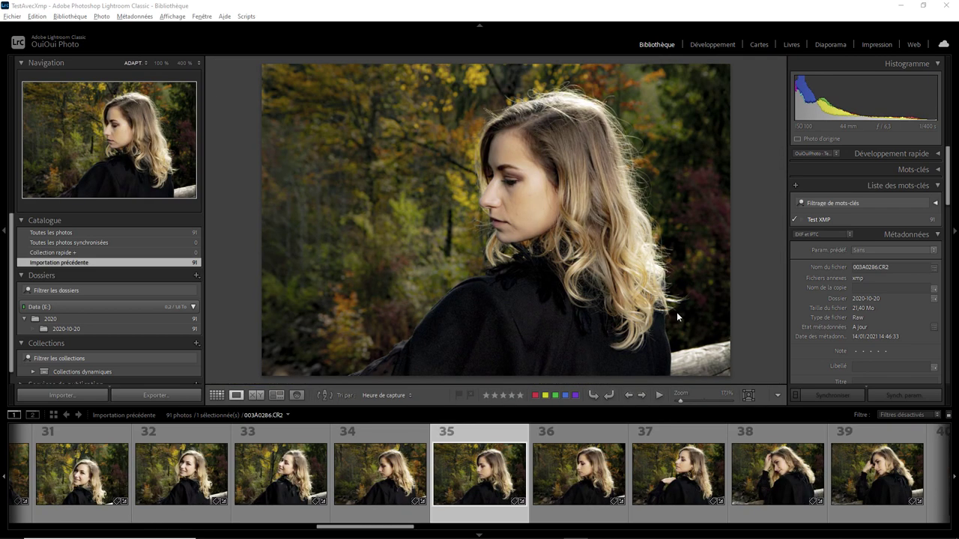
- Rate 003A0286.CR2 five stars, give it a purple label, and open it in Develop
{"action": "left_click", "coordinate": [520, 394]}
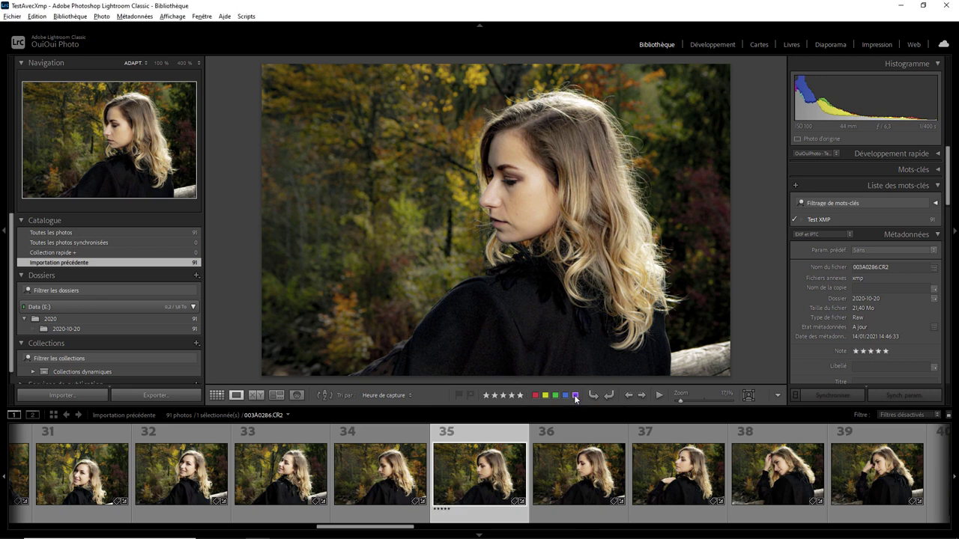
{"action": "left_click", "coordinate": [574, 396]}
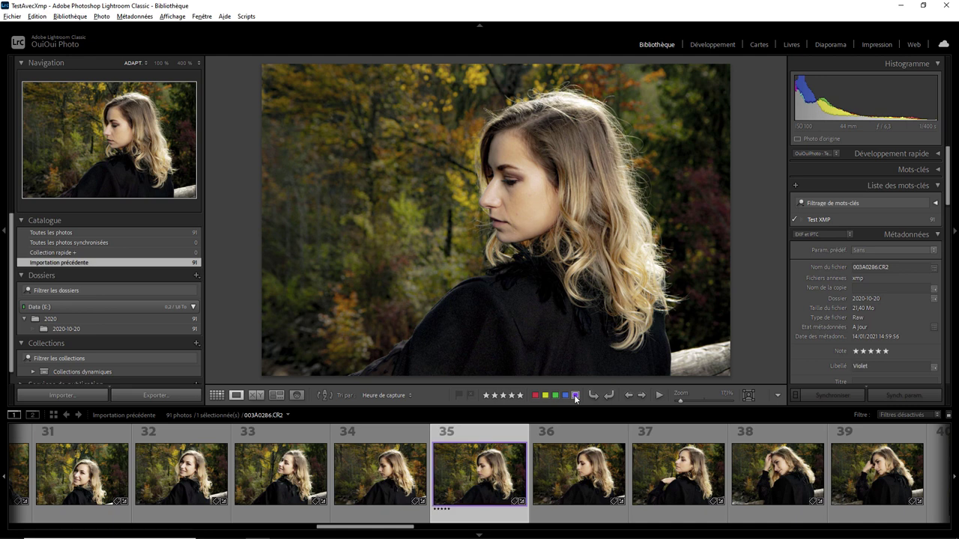
{"action": "left_click", "coordinate": [716, 45]}
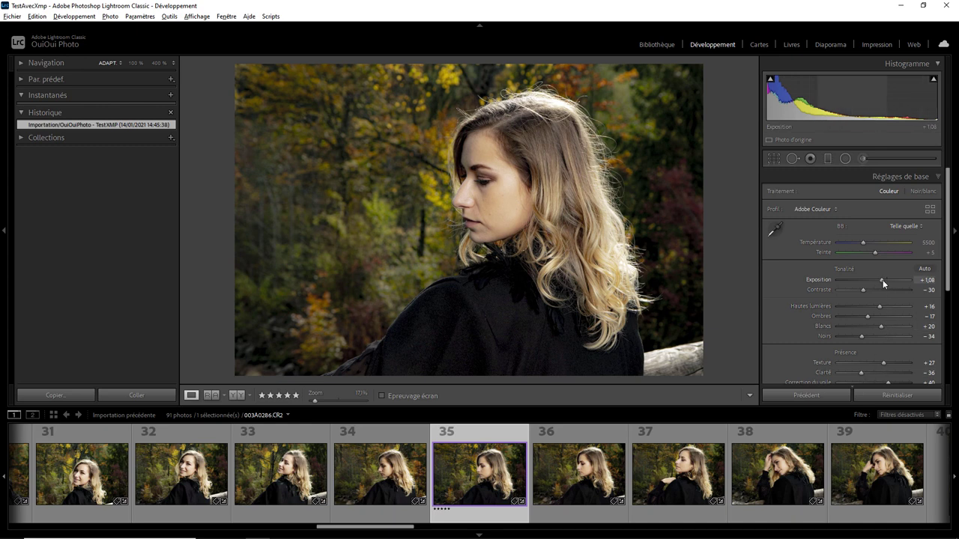
- Lower exposure to -1,50 and save it as snapshot 'Exposition moins'
{"action": "left_click_drag", "start_coordinate": [883, 281], "coordinate": [864, 283]}
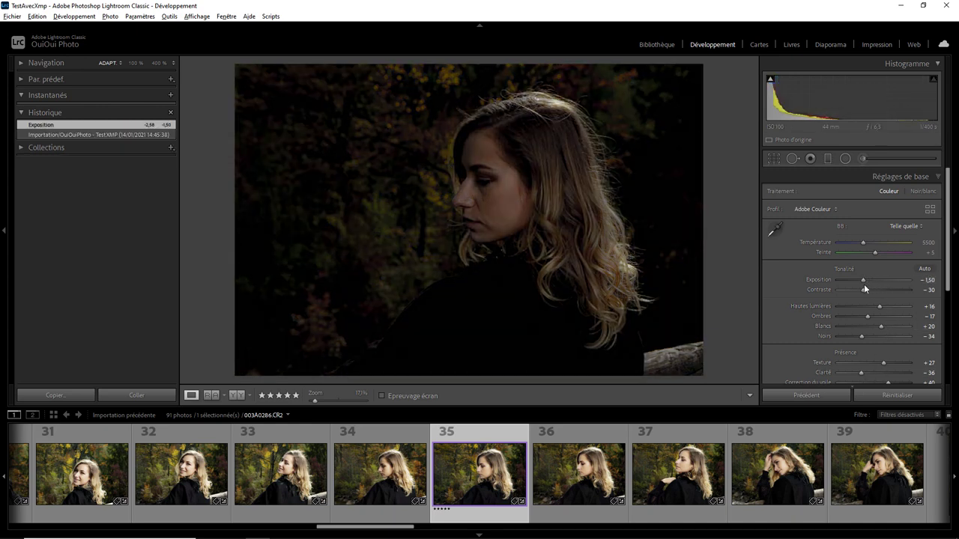
{"action": "right_click", "coordinate": [114, 125]}
{"action": "left_click", "coordinate": [142, 131]}
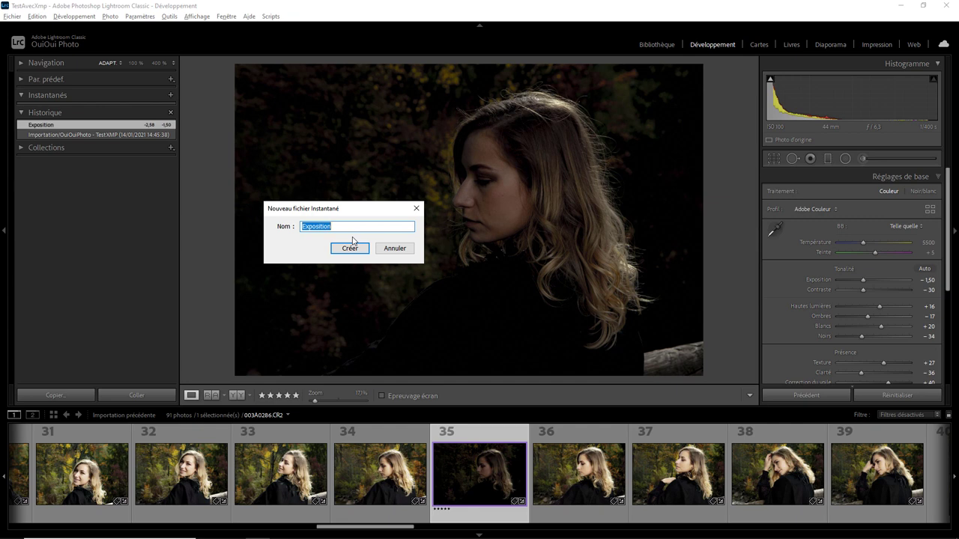
{"action": "key", "text": "End"}
{"action": "type", "text": "moiin"}
{"action": "key", "text": "BackSpace"}
{"action": "key", "text": "BackSpace"}
{"action": "type", "text": "ns"}
{"action": "key", "text": "Return"}
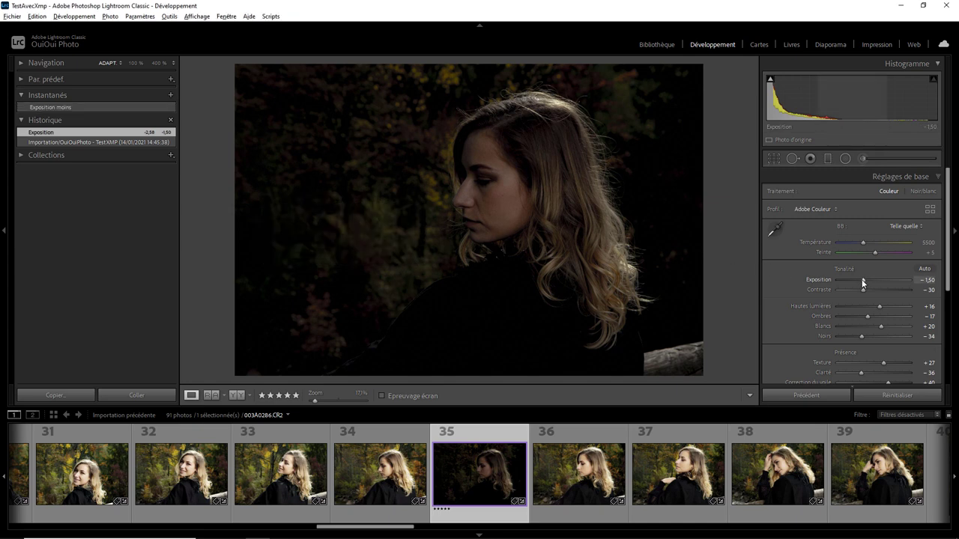
- Raise exposure to +0,66 and save it as snapshot 'Exposition plus'
{"action": "left_click_drag", "start_coordinate": [864, 280], "coordinate": [879, 281]}
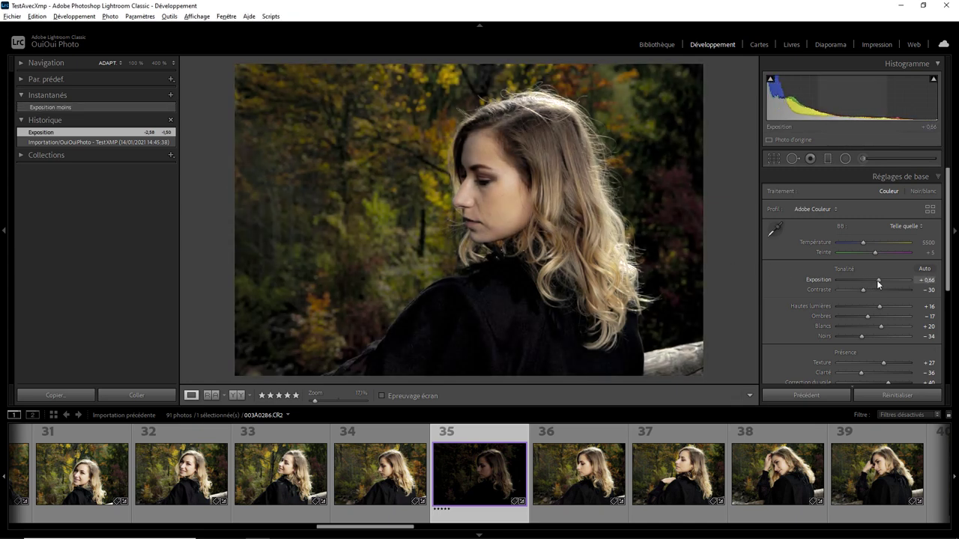
{"action": "right_click", "coordinate": [119, 133]}
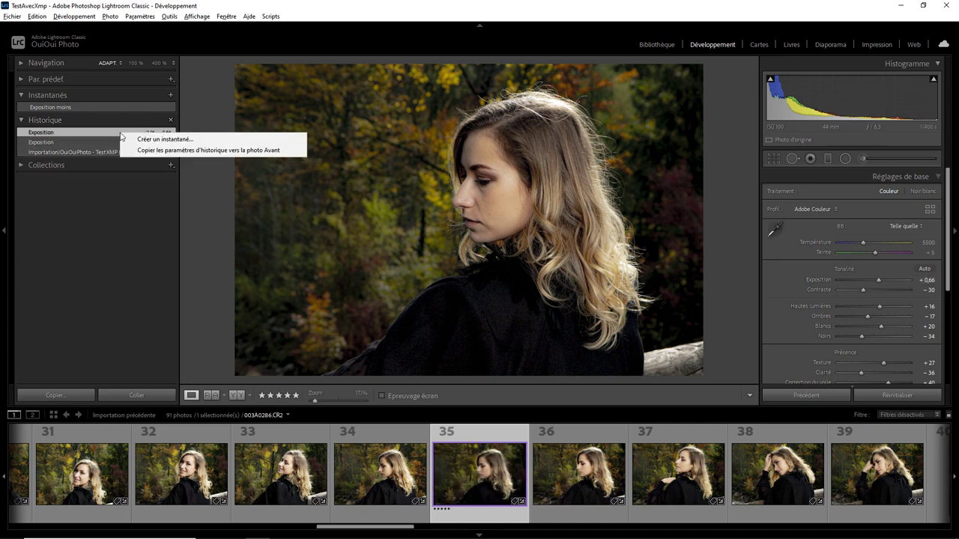
{"action": "left_click", "coordinate": [150, 140]}
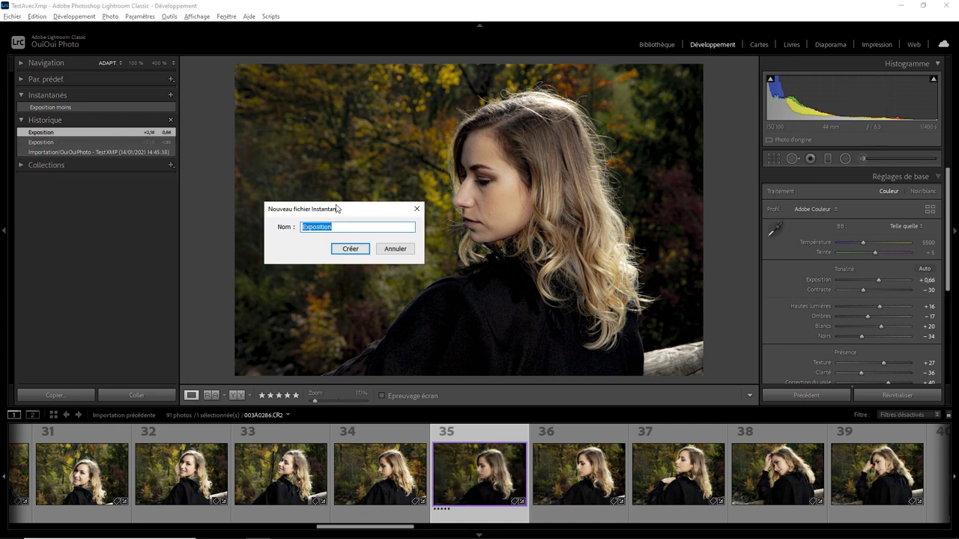
{"action": "left_click", "coordinate": [344, 228]}
{"action": "type", "text": "plus"}
{"action": "key", "text": "Return"}
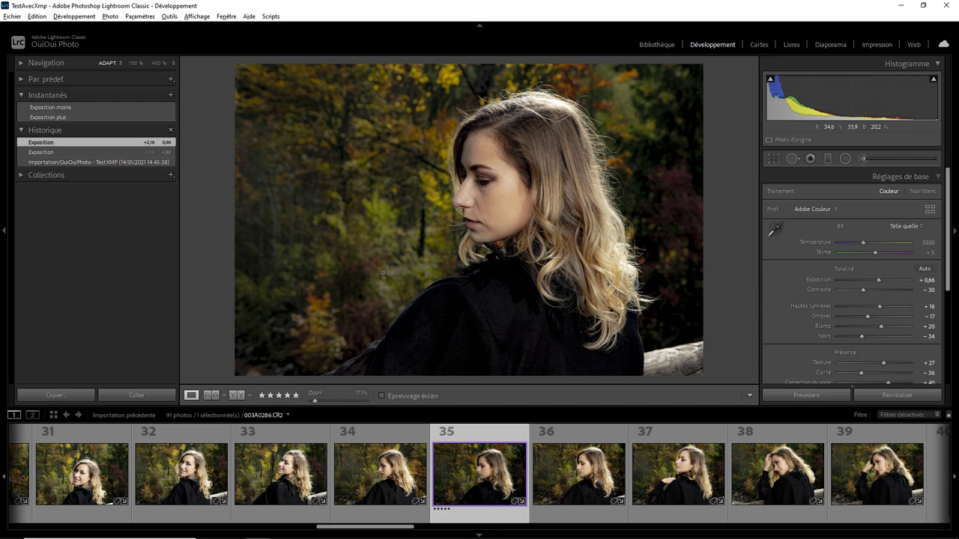
- Create a regular collection 'Collection test xmp' holding 003A0286.CR2 in the Library
{"action": "left_click", "coordinate": [655, 45]}
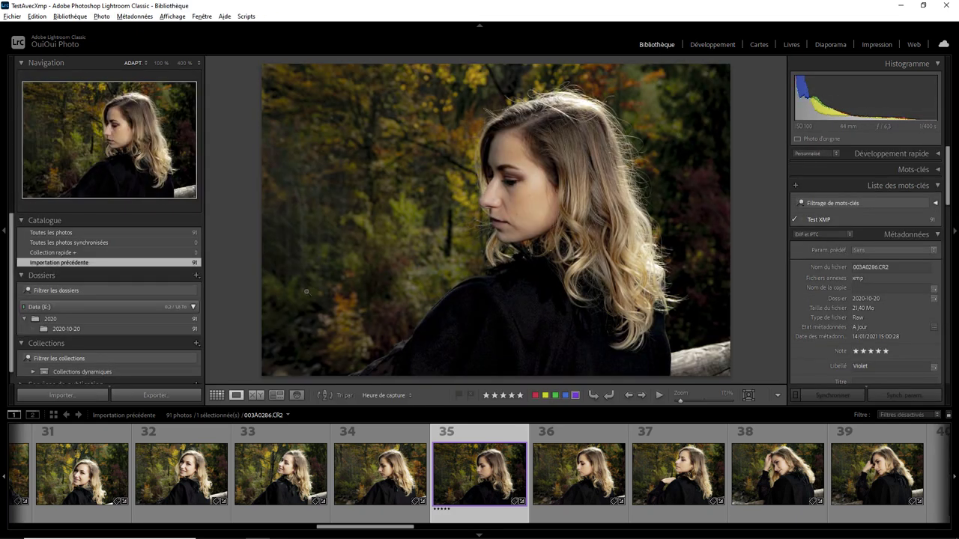
{"action": "left_click", "coordinate": [197, 342]}
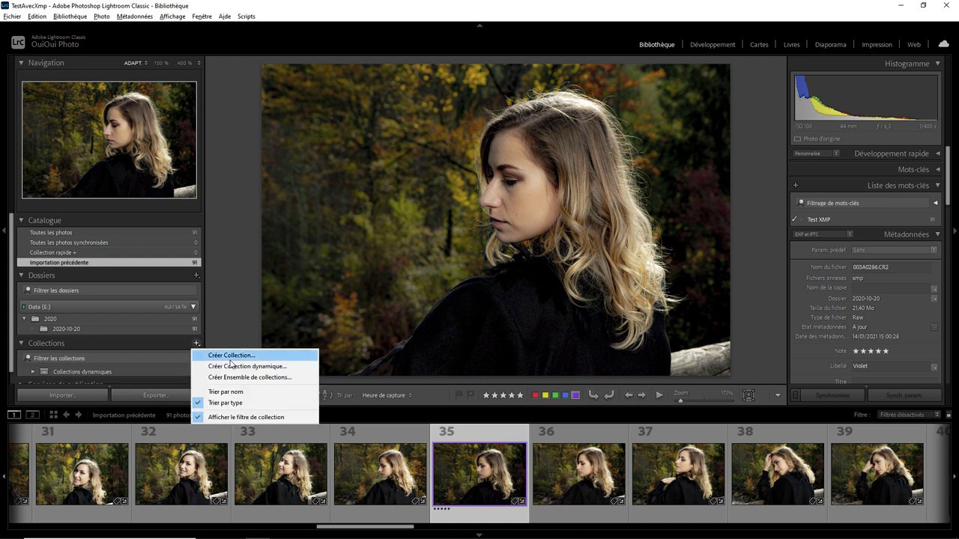
{"action": "left_click", "coordinate": [230, 356]}
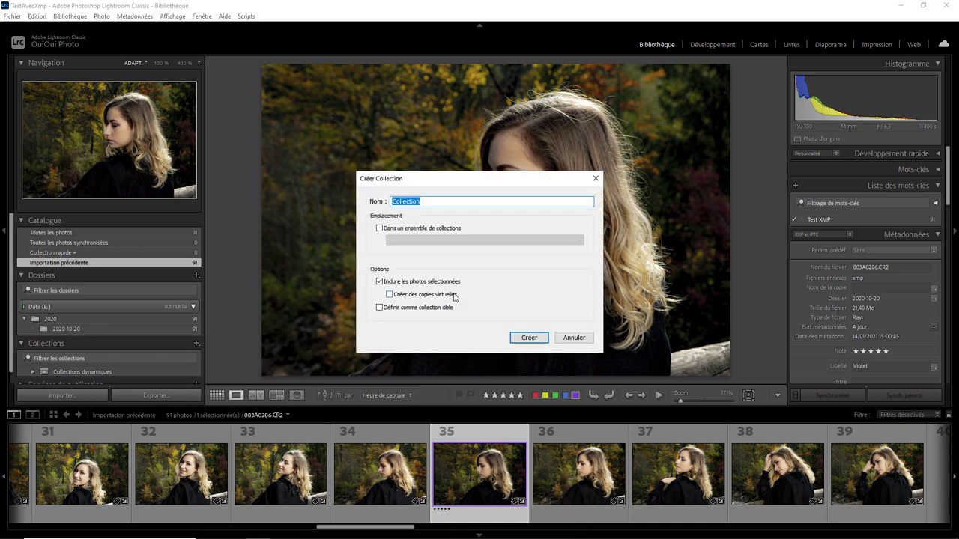
{"action": "left_click", "coordinate": [434, 201]}
{"action": "type", "text": "test x"}
{"action": "type", "text": "mp"}
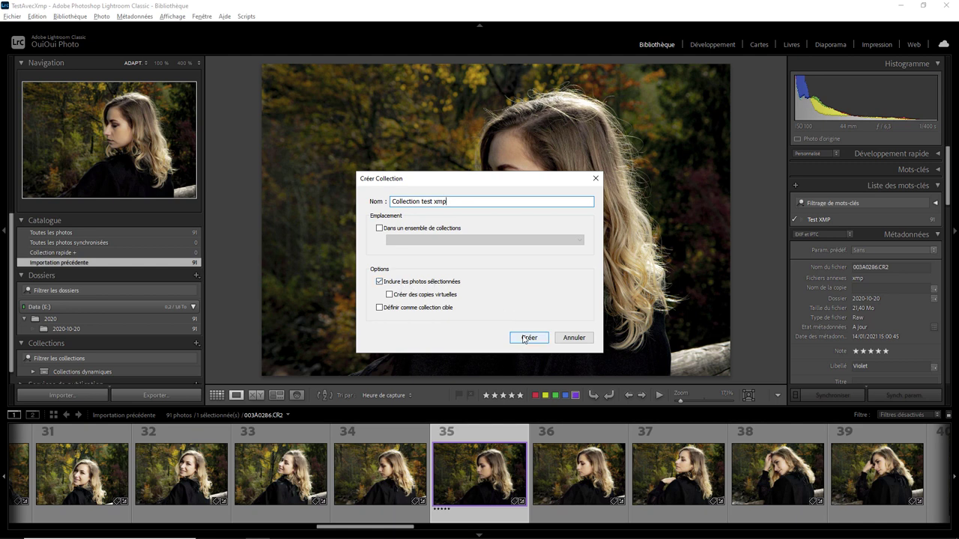
{"action": "left_click", "coordinate": [529, 337]}
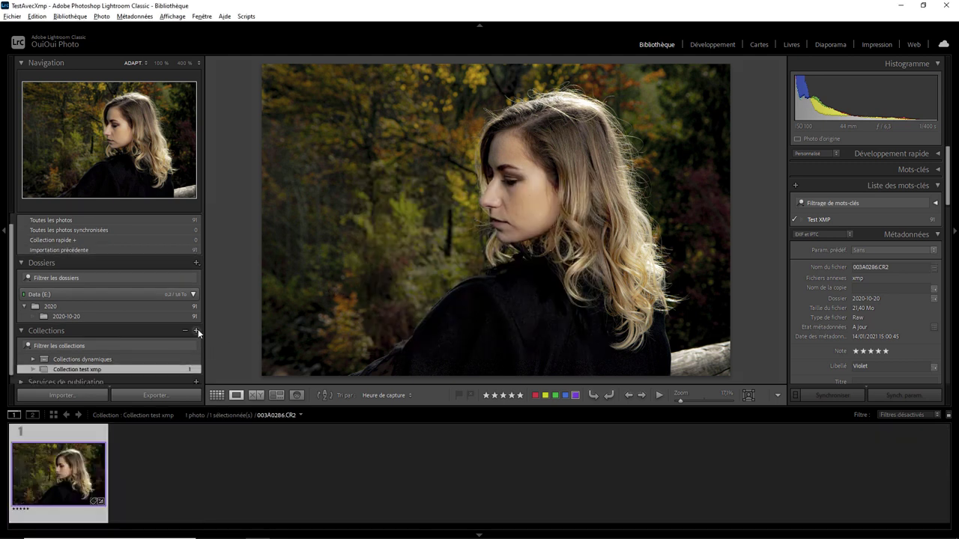
{"action": "left_click", "coordinate": [197, 330]}
- Start a smart collection named 'couleur violette' with rule label colour is purple
{"action": "left_click", "coordinate": [225, 353]}
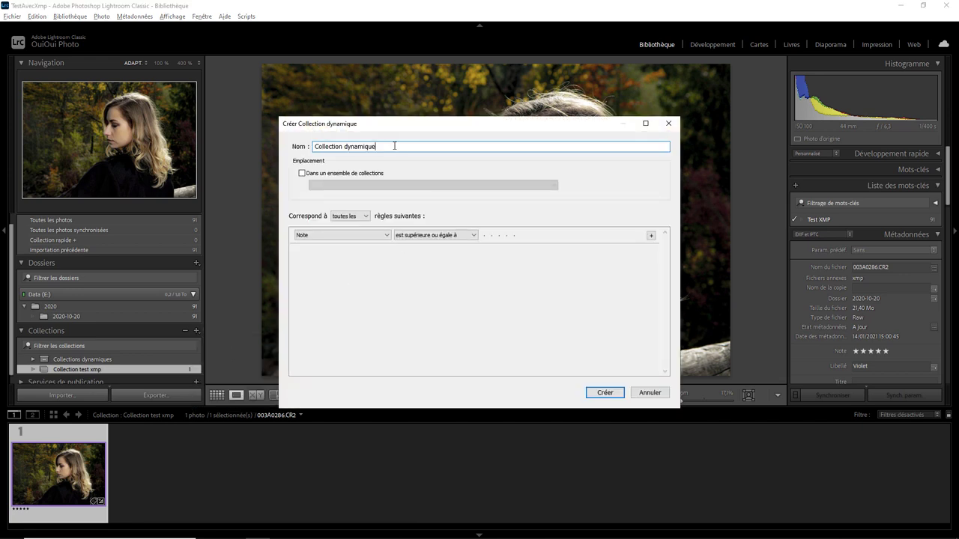
{"action": "left_click_drag", "start_coordinate": [401, 146], "coordinate": [287, 148]}
{"action": "type", "text": "coul"}
{"action": "type", "text": "eur vio"}
{"action": "type", "text": "lette"}
{"action": "left_click", "coordinate": [388, 236]}
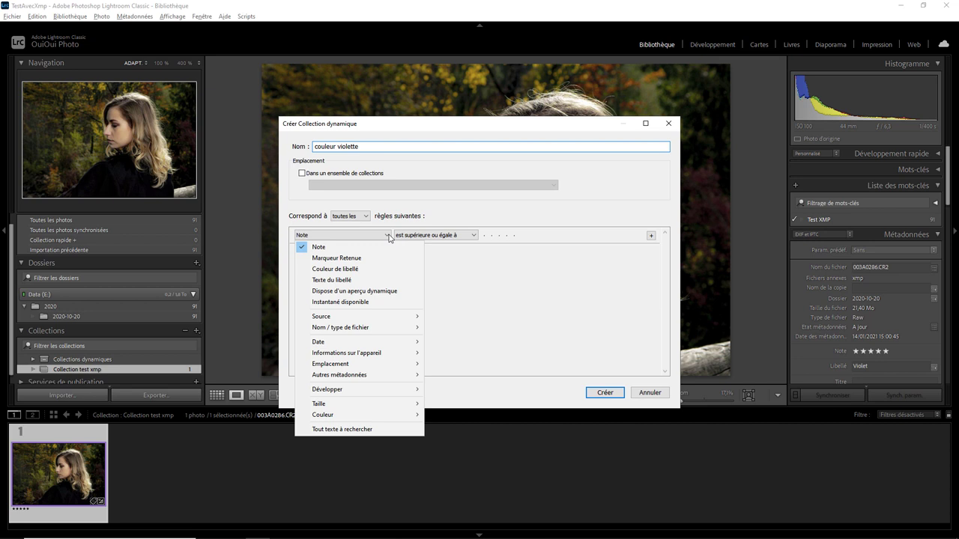
{"action": "left_click", "coordinate": [367, 268]}
{"action": "left_click", "coordinate": [530, 238]}
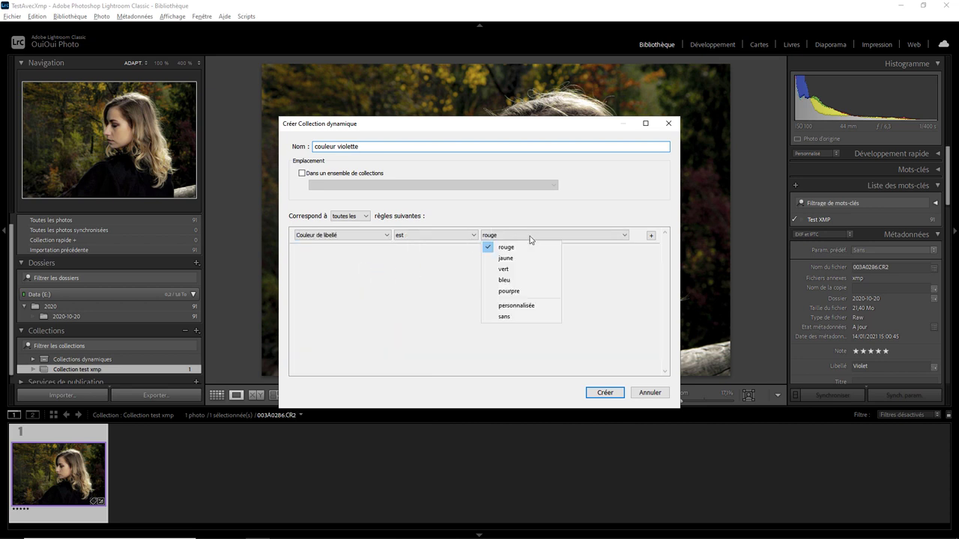
{"action": "left_click", "coordinate": [523, 292]}
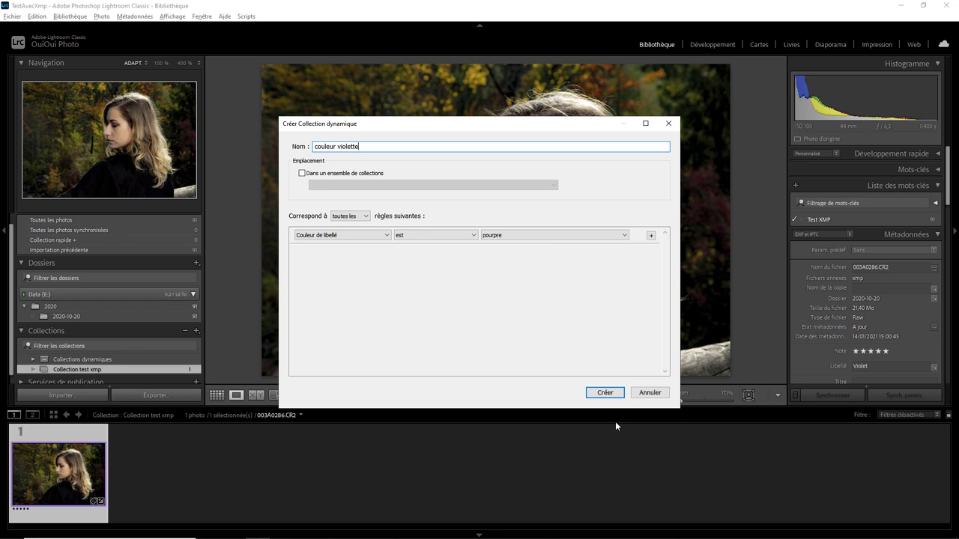
- Rename the smart collection to 'couleur pourpre' and create it
{"action": "left_click_drag", "start_coordinate": [340, 146], "coordinate": [407, 150]}
{"action": "key", "text": "BackSpace"}
{"action": "type", "text": "pou"}
{"action": "type", "text": "rp"}
{"action": "type", "text": "re"}
{"action": "key", "text": "Left"}
{"action": "key", "text": "BackSpace"}
{"action": "left_click", "coordinate": [613, 394]}
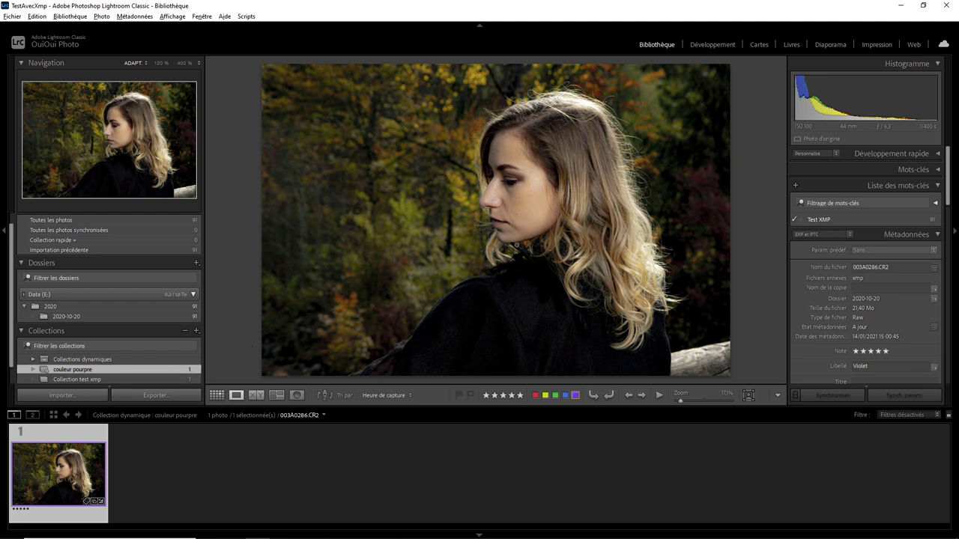
- Make a virtual copy of 003A0286.CR2 and convert the copy to black and white
{"action": "right_click", "coordinate": [61, 468]}
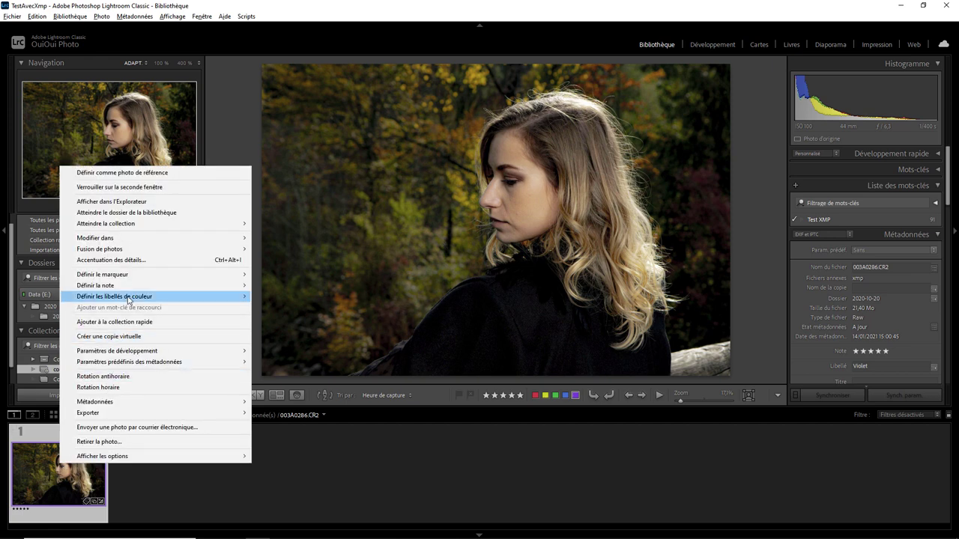
{"action": "mouse_move", "coordinate": [114, 297]}
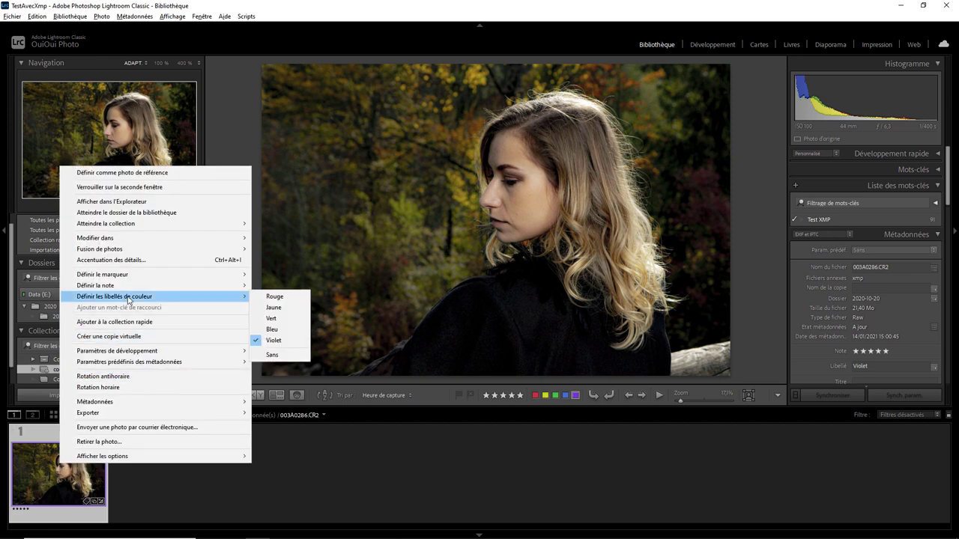
{"action": "left_click", "coordinate": [136, 335]}
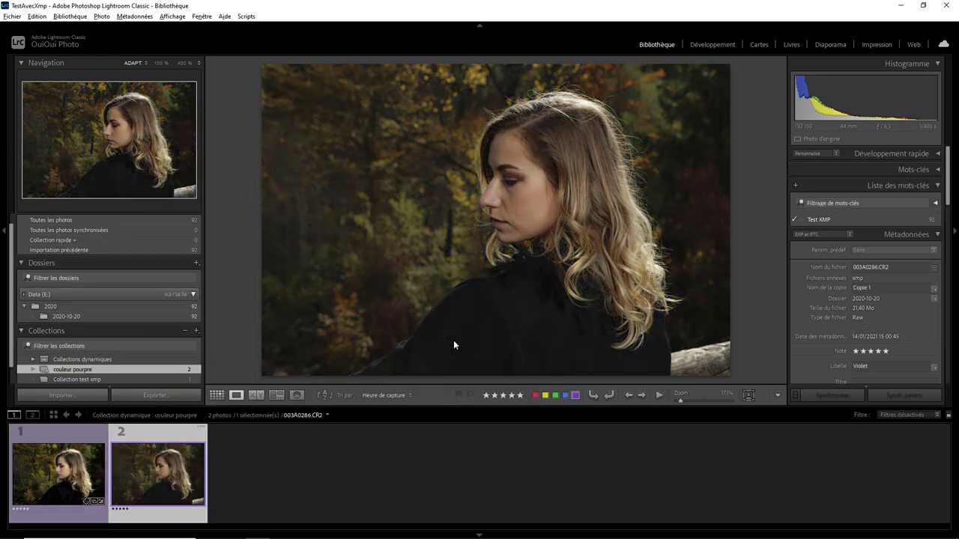
{"action": "left_click", "coordinate": [717, 44]}
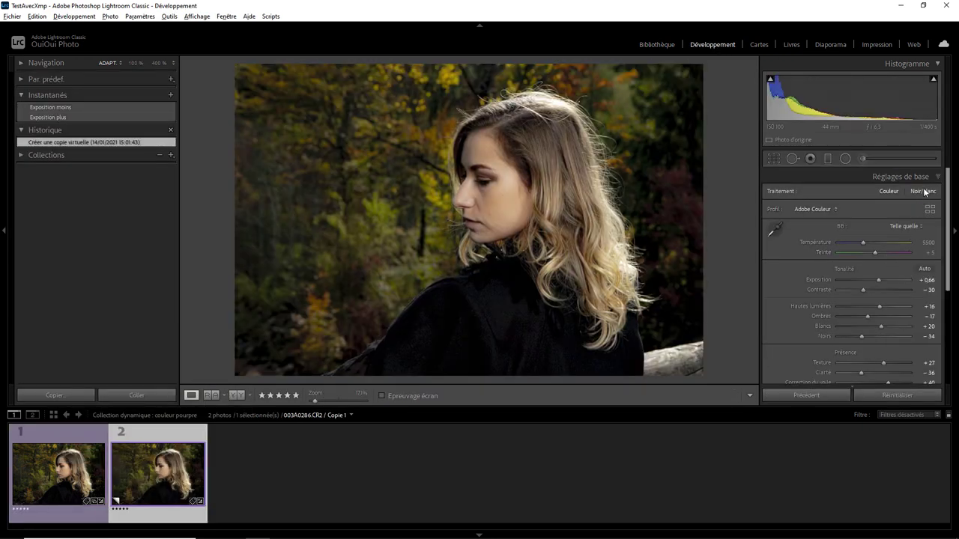
{"action": "left_click", "coordinate": [922, 192]}
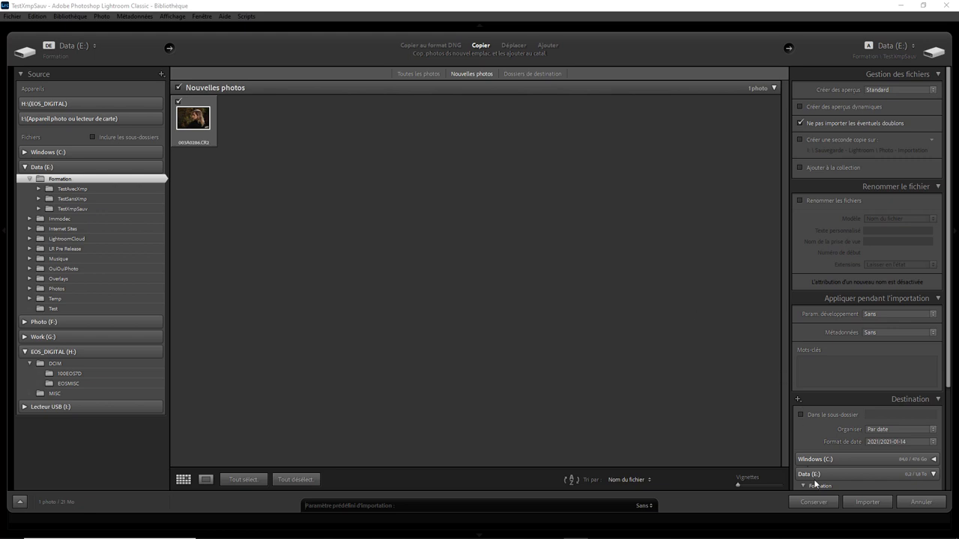
- Import 003A0286.CR2 into TestXmpSauv, arriving with five stars, a Violet label and the Test XMP keyword
{"action": "left_click", "coordinate": [877, 504]}
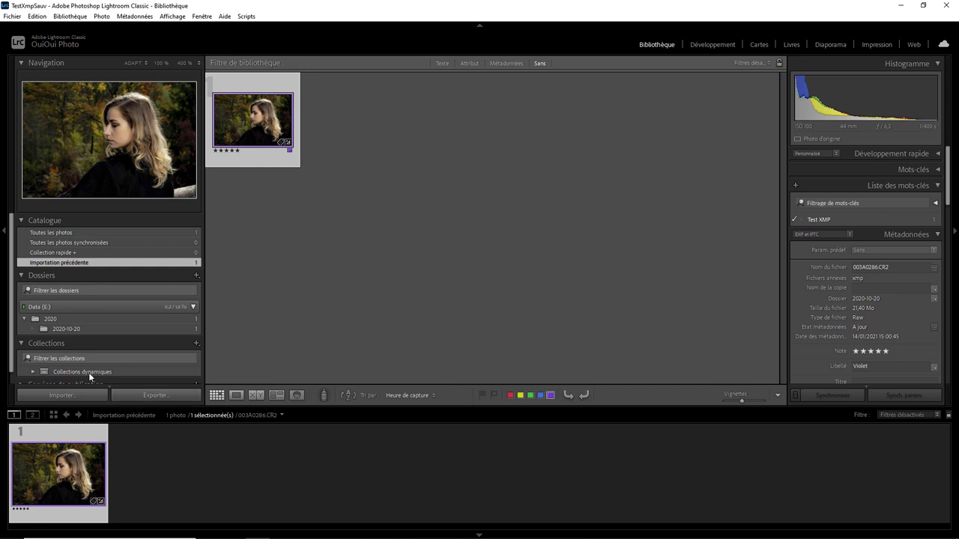
- In Develop, try the Exposition moins snapshot, then apply Exposition plus for exposure +0,66
{"action": "scroll", "coordinate": [14, 321], "scroll_direction": "down", "scroll_amount": 1}
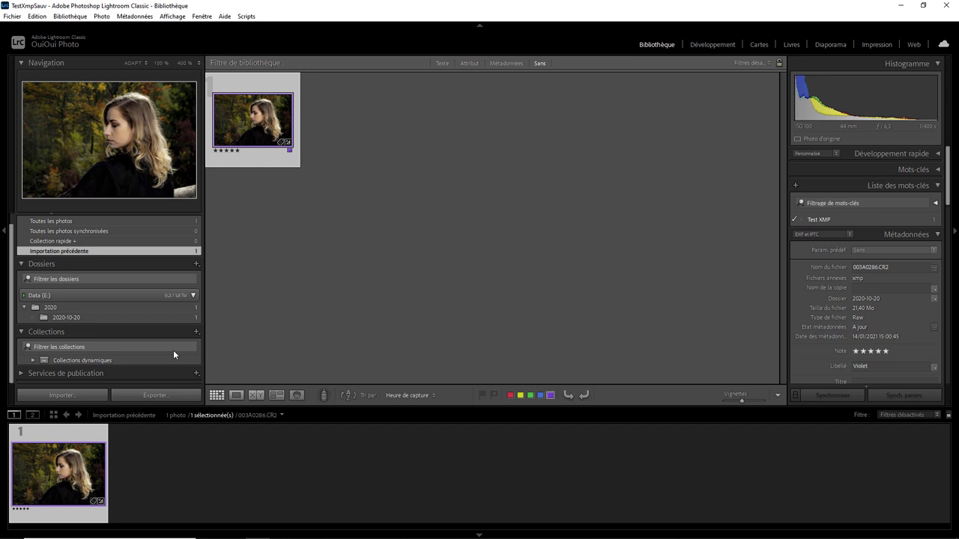
{"action": "left_click", "coordinate": [708, 44]}
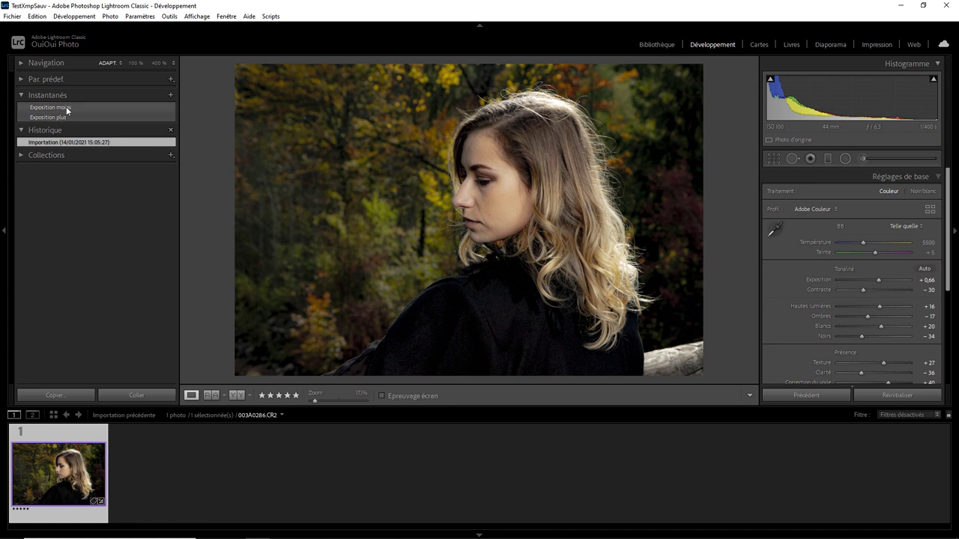
{"action": "left_click", "coordinate": [65, 107]}
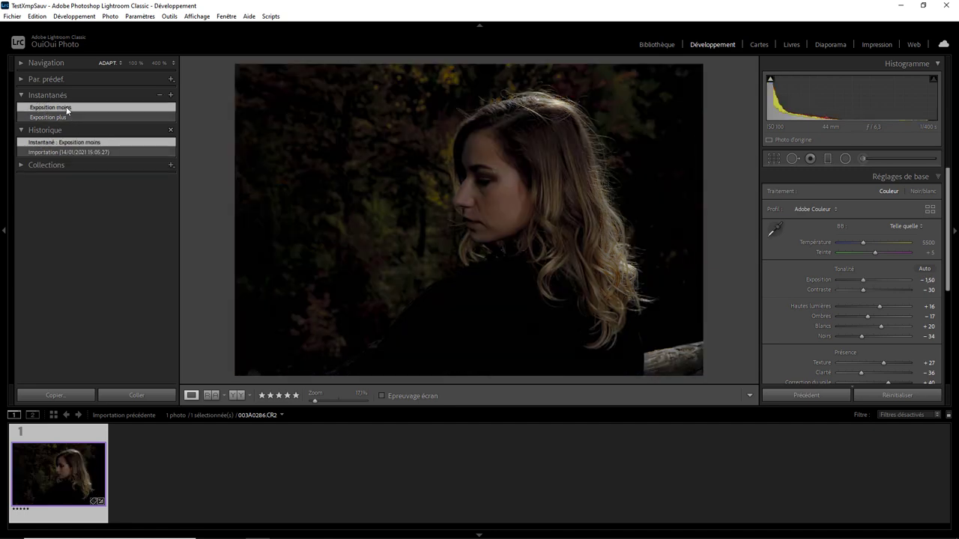
{"action": "left_click", "coordinate": [63, 117]}
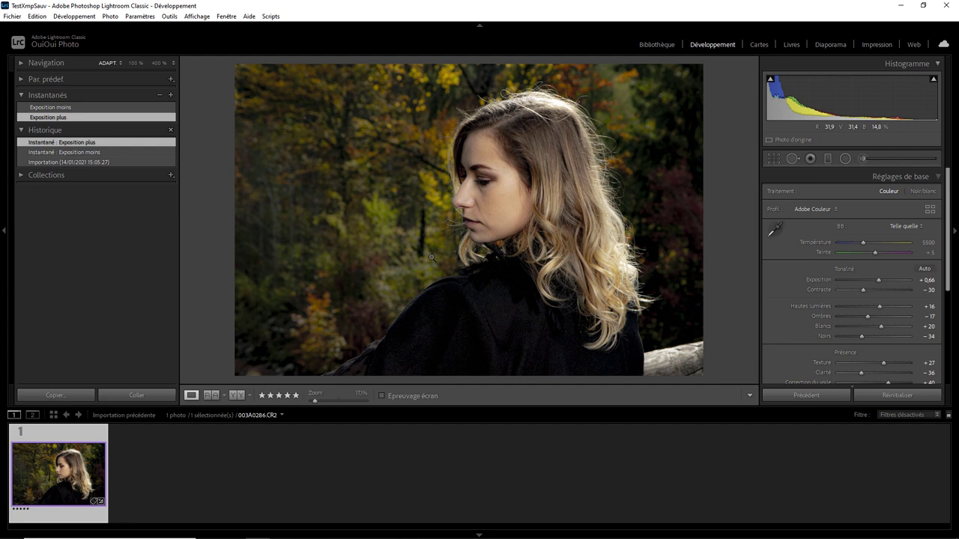
- In the TestSansXmp library, select 003A0283.CR2 and see its metadata marked 'A été modifié'
{"action": "left_click", "coordinate": [667, 47]}
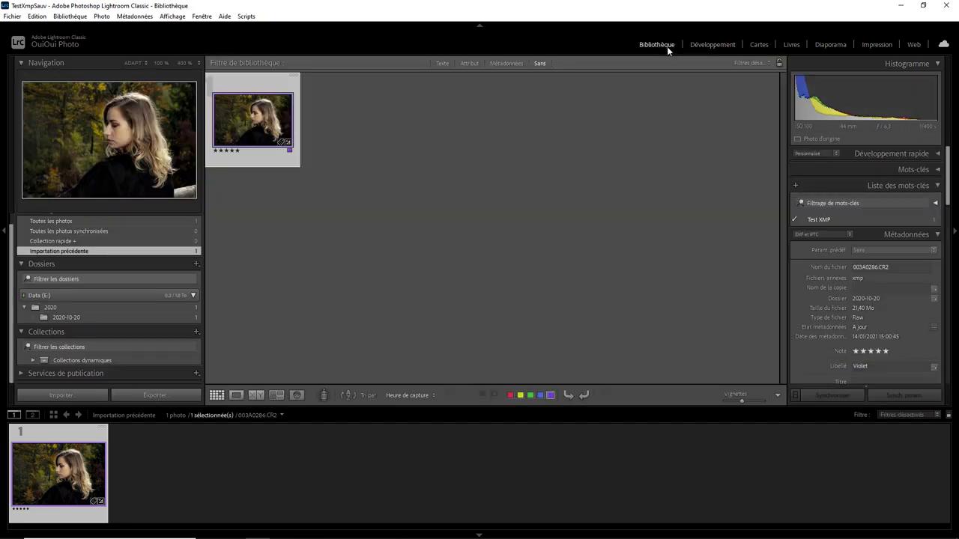
{"action": "mouse_move", "coordinate": [862, 220]}
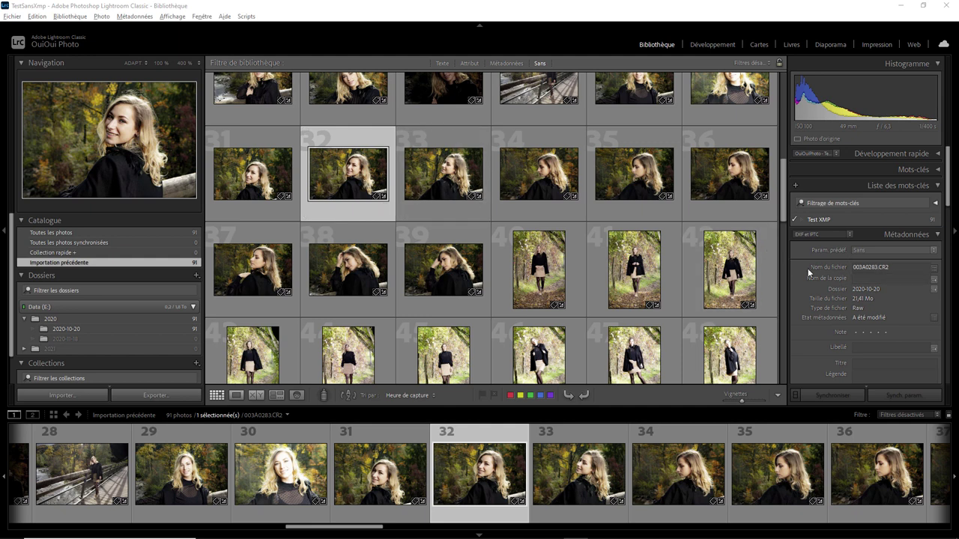
{"action": "mouse_move", "coordinate": [349, 174]}
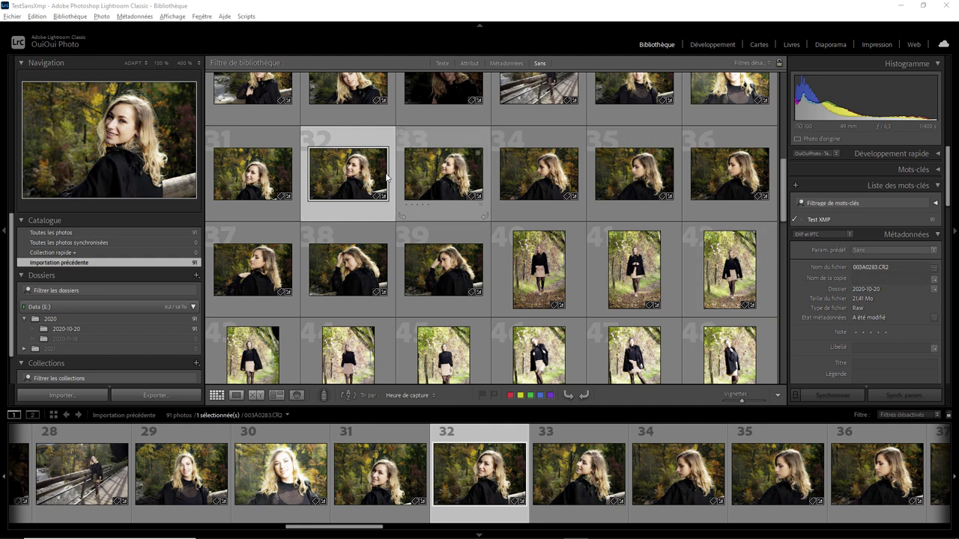
- Check 003A0283.CR2's +1.08 exposure in Develop, then bring up the Métadonnées menu in Library
{"action": "left_click", "coordinate": [696, 44]}
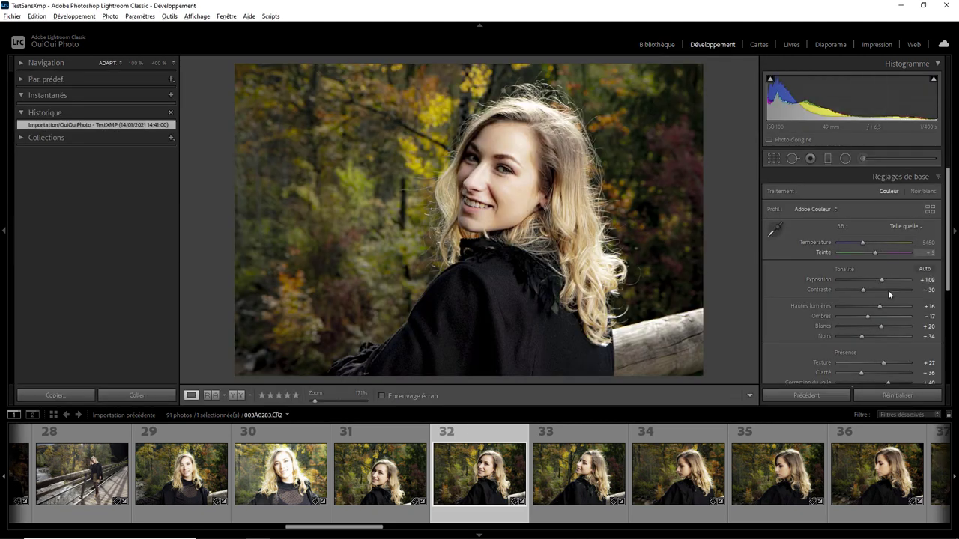
{"action": "left_click", "coordinate": [663, 45]}
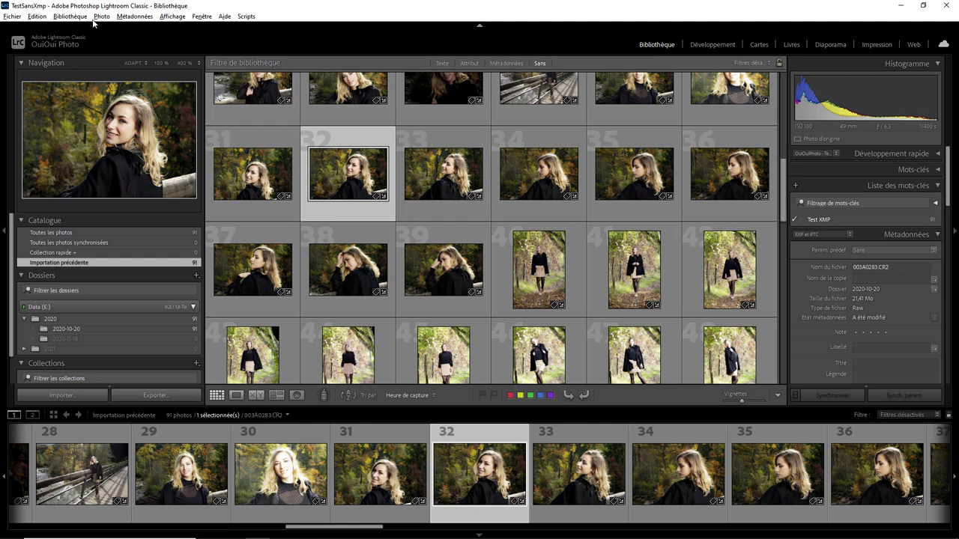
{"action": "left_click", "coordinate": [136, 17]}
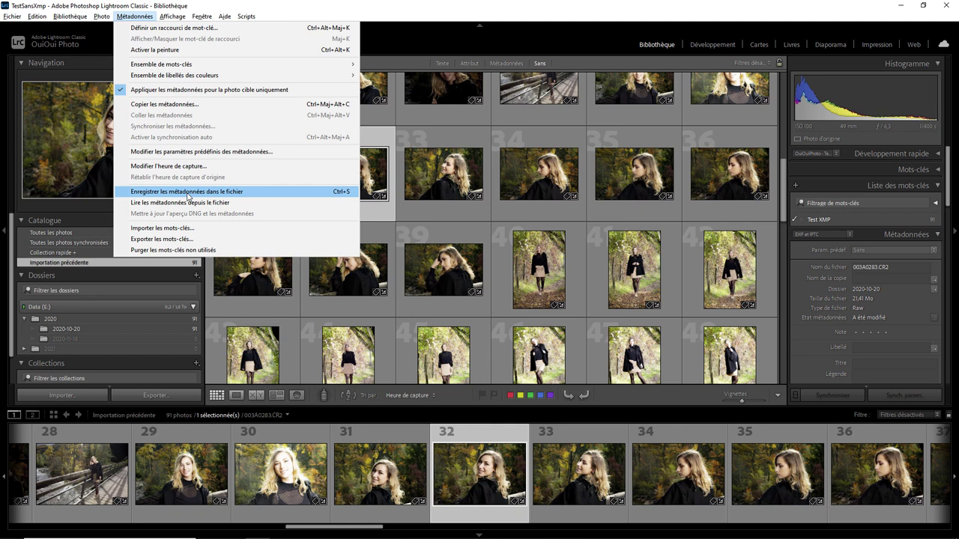
- Save 003A0283.CR2's metadata to file with Continuer, creating an xmp sidecar and status À jour
{"action": "left_click", "coordinate": [189, 197]}
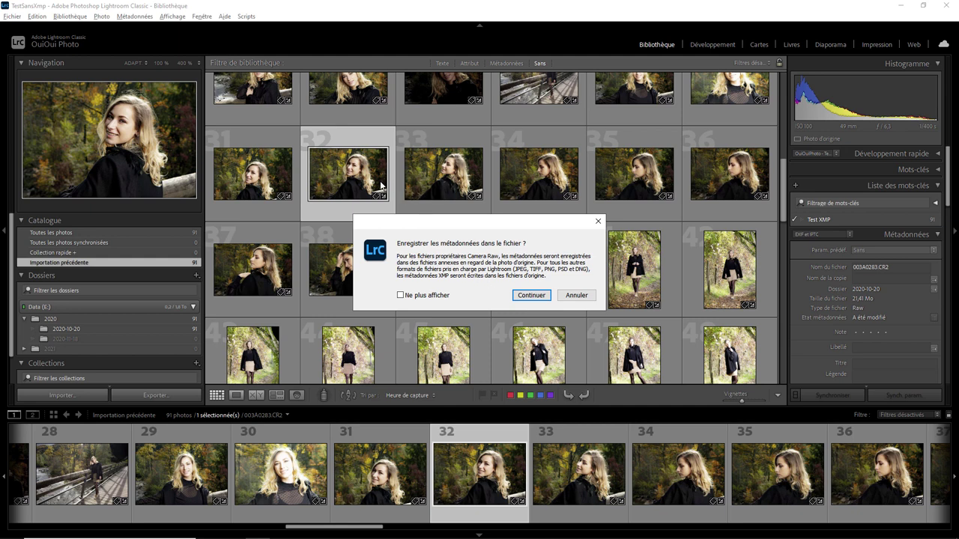
{"action": "left_click", "coordinate": [539, 297]}
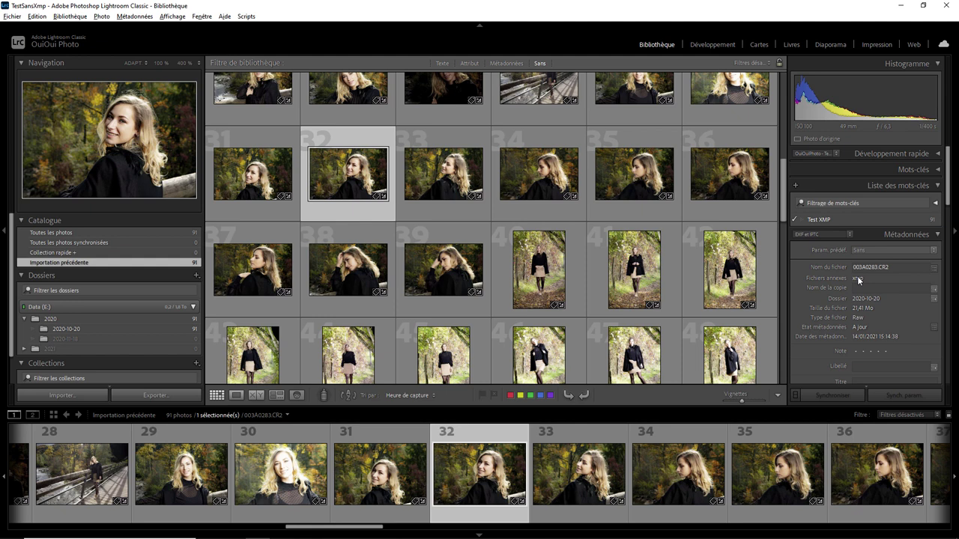
- Darken photo 33 (003A0284.CR2) to exposure -1,22 and bring up its Exporter dialog
{"action": "left_click", "coordinate": [460, 186]}
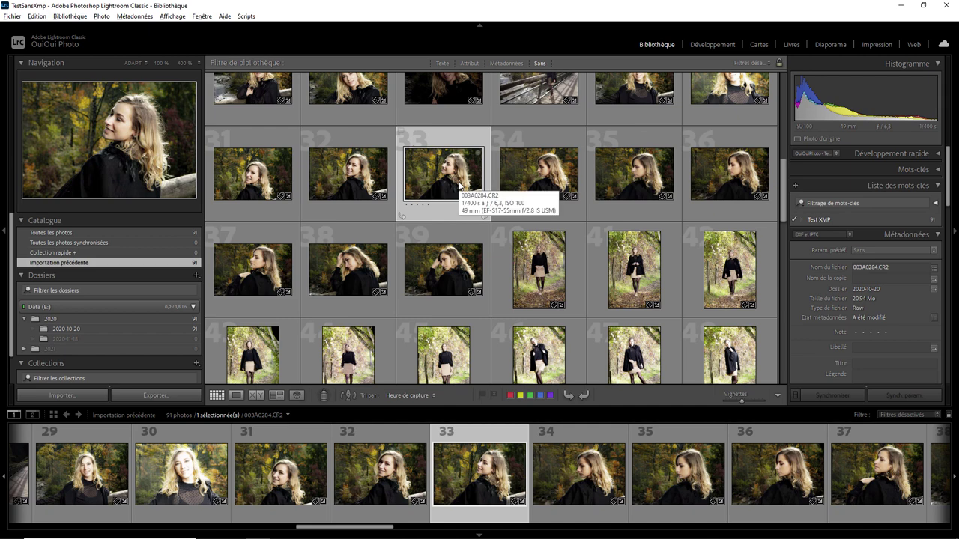
{"action": "left_click", "coordinate": [724, 43]}
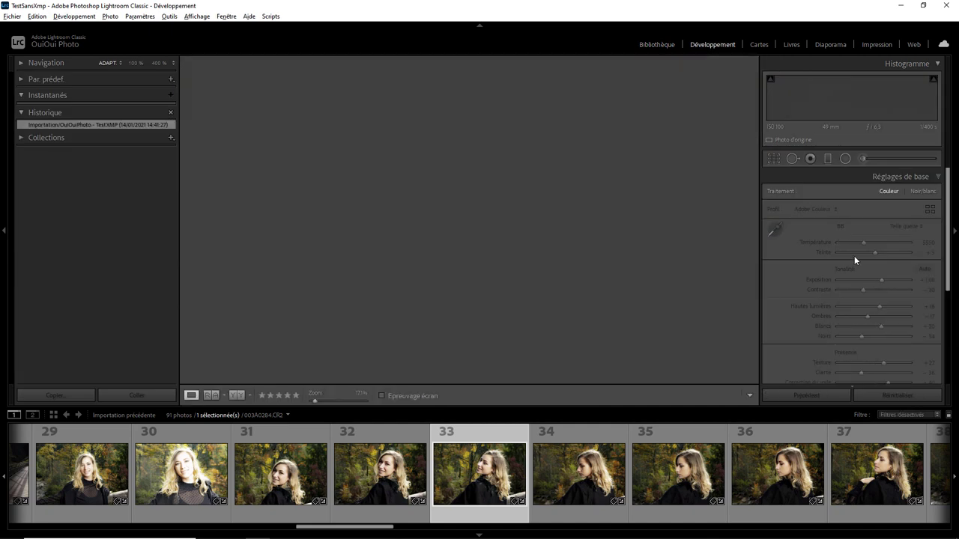
{"action": "left_click_drag", "start_coordinate": [880, 282], "coordinate": [865, 279]}
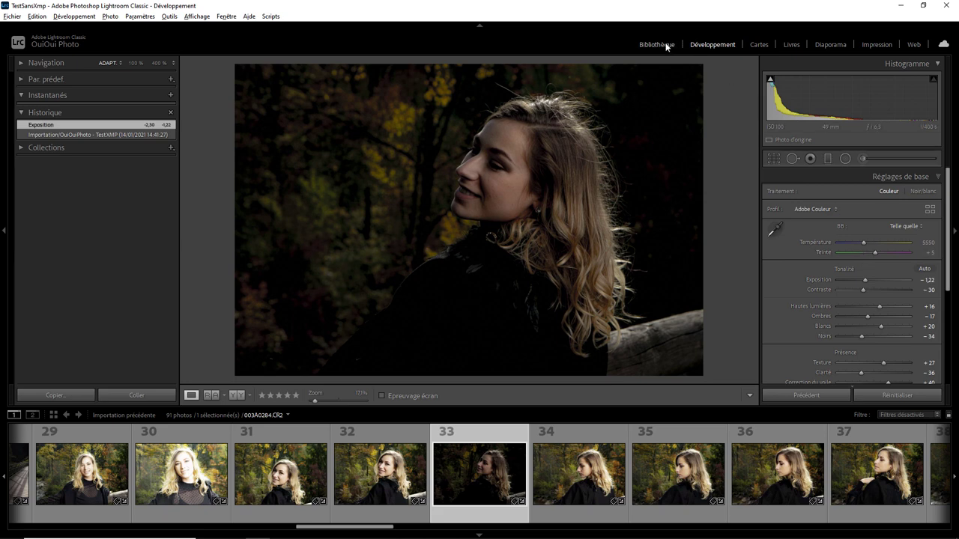
{"action": "right_click", "coordinate": [538, 160]}
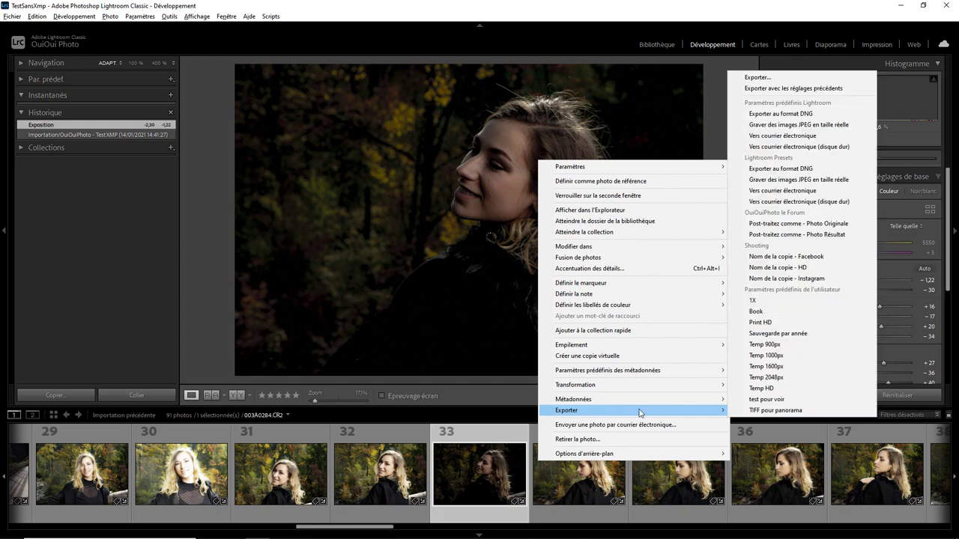
{"action": "mouse_move", "coordinate": [633, 410]}
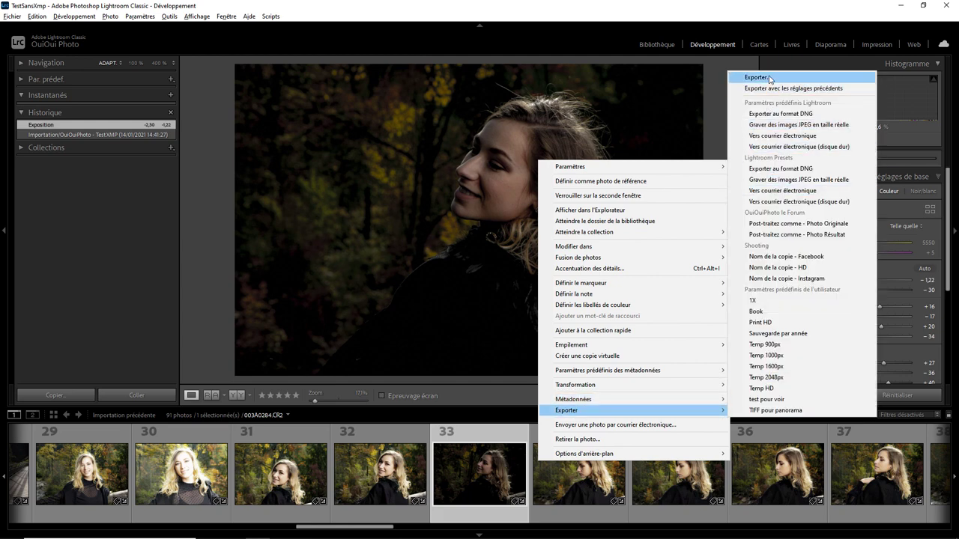
{"action": "left_click", "coordinate": [770, 80]}
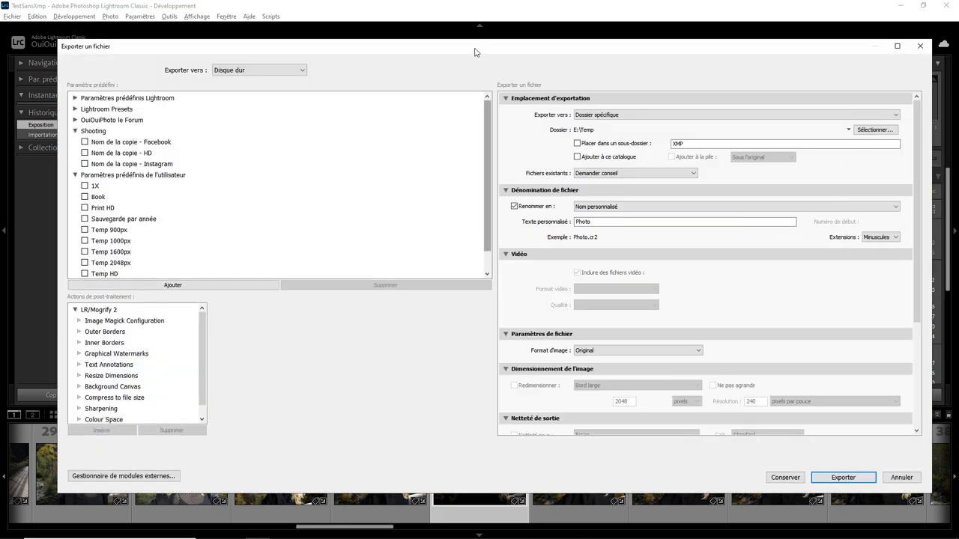
- Export into an 'XMP' subfolder of E:\Temp with custom name Photo and Original format
{"action": "left_click_drag", "start_coordinate": [487, 51], "coordinate": [459, 50]}
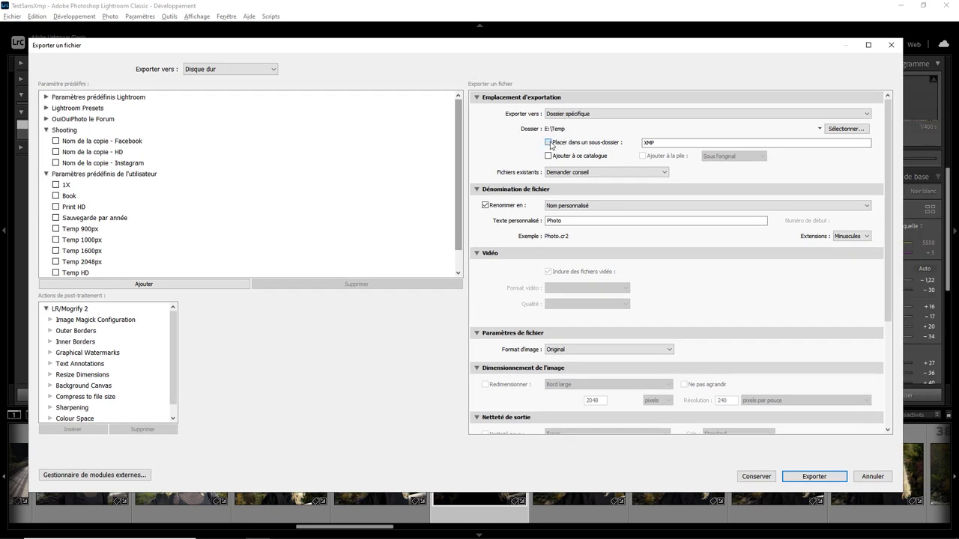
{"action": "left_click", "coordinate": [551, 143]}
{"action": "left_click", "coordinate": [670, 143]}
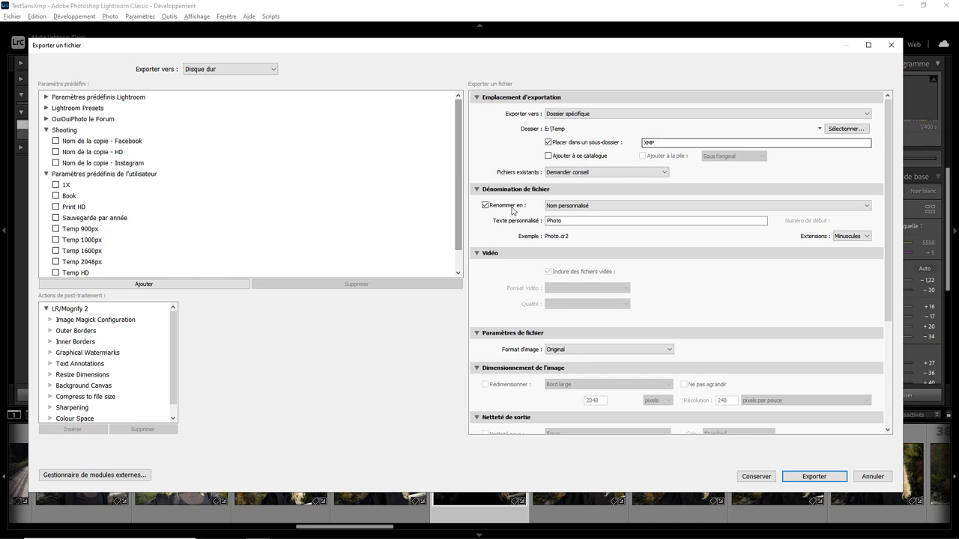
{"action": "left_click", "coordinate": [566, 222]}
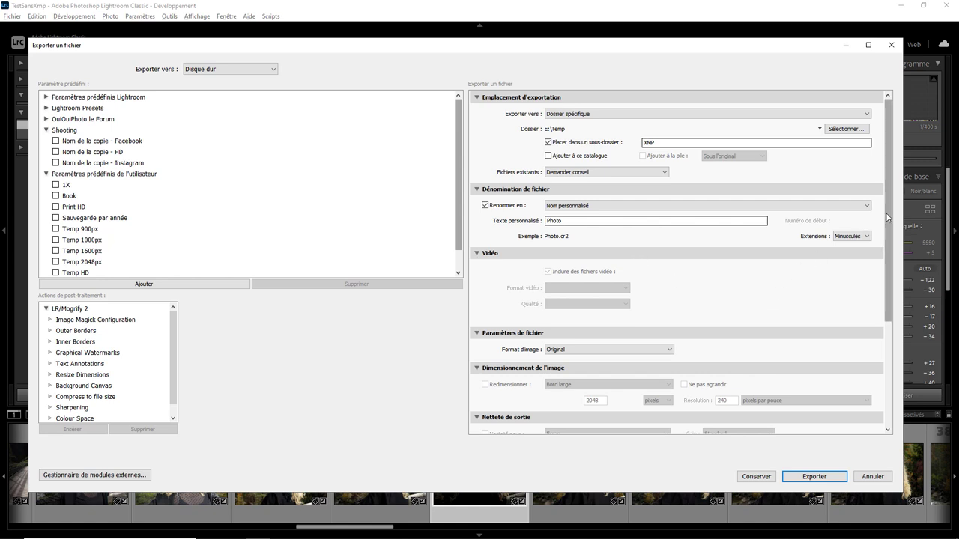
{"action": "scroll", "coordinate": [887, 217], "scroll_direction": "down", "scroll_amount": 3}
{"action": "scroll", "coordinate": [887, 217], "scroll_direction": "down", "scroll_amount": 2}
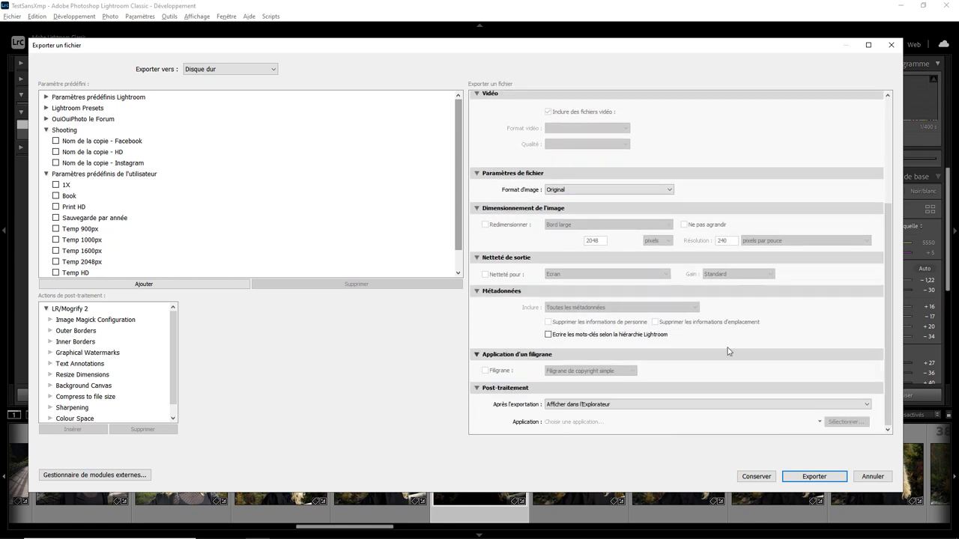
{"action": "scroll", "coordinate": [890, 311], "scroll_direction": "up", "scroll_amount": 5}
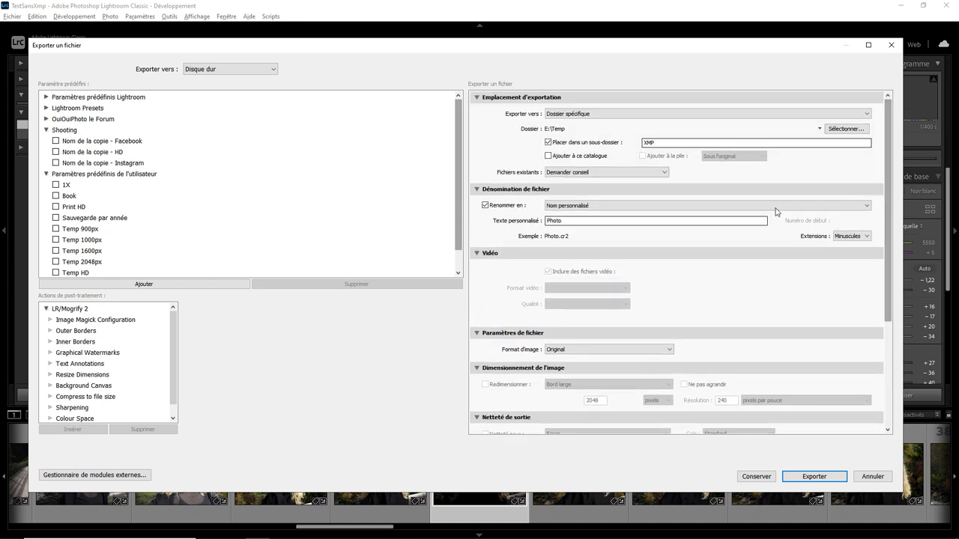
{"action": "left_click", "coordinate": [668, 352]}
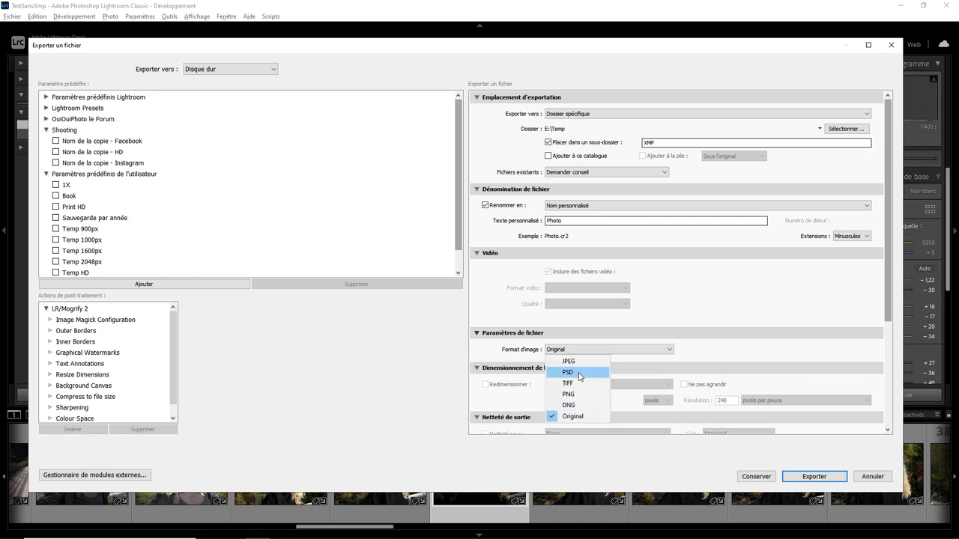
{"action": "left_click", "coordinate": [582, 417]}
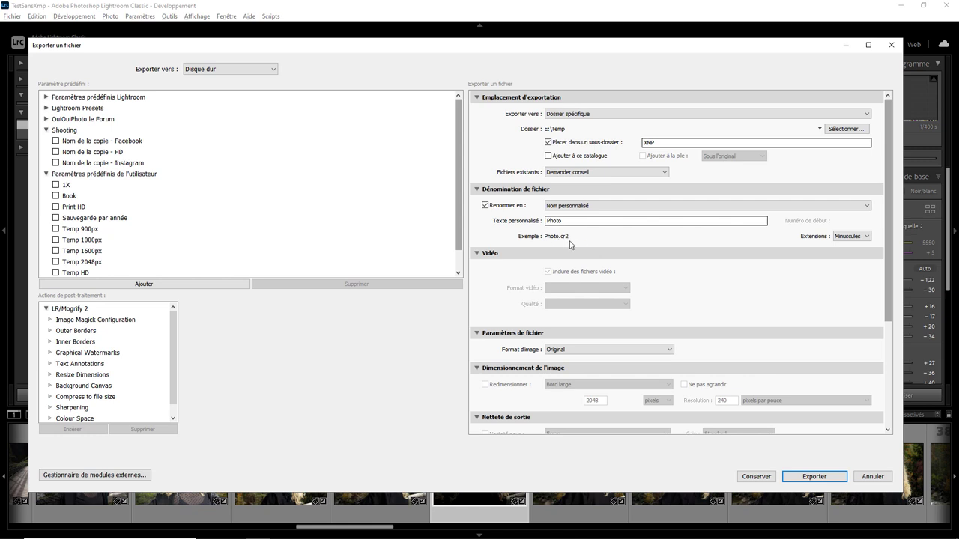
- Export Photo.cr2 with its XMP sidecar to E:\Temp\XMP, then raise 003A0285.CR2's exposure to +2,20
{"action": "left_click", "coordinate": [815, 477]}
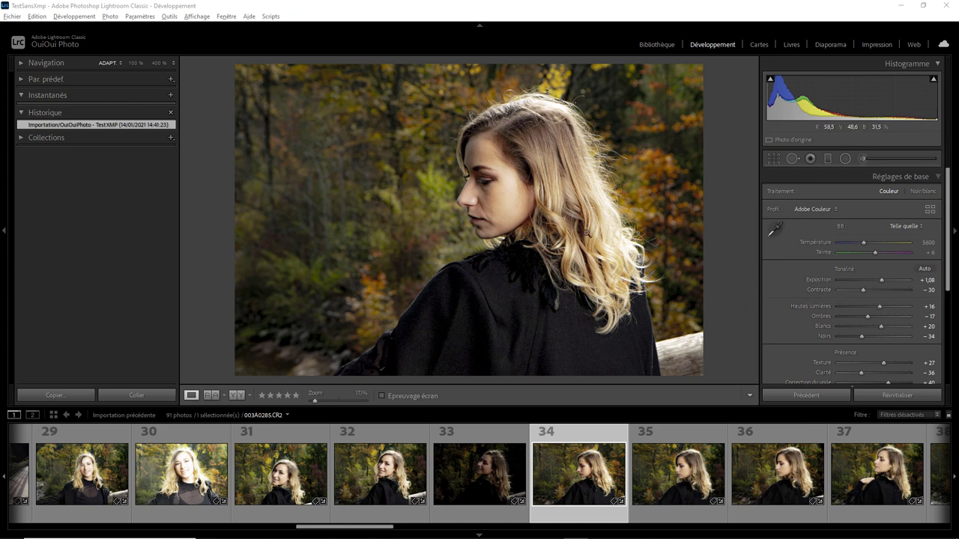
{"action": "left_click_drag", "start_coordinate": [880, 280], "coordinate": [890, 280]}
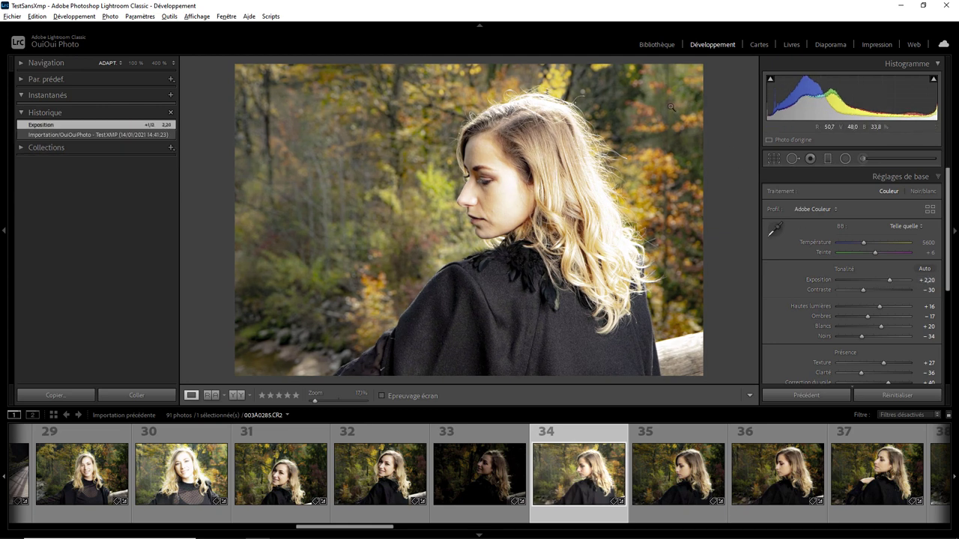
- Bring up the Exporter un fichier dialog for 003A0285.CR2 from its Develop context menu
{"action": "left_click", "coordinate": [661, 45]}
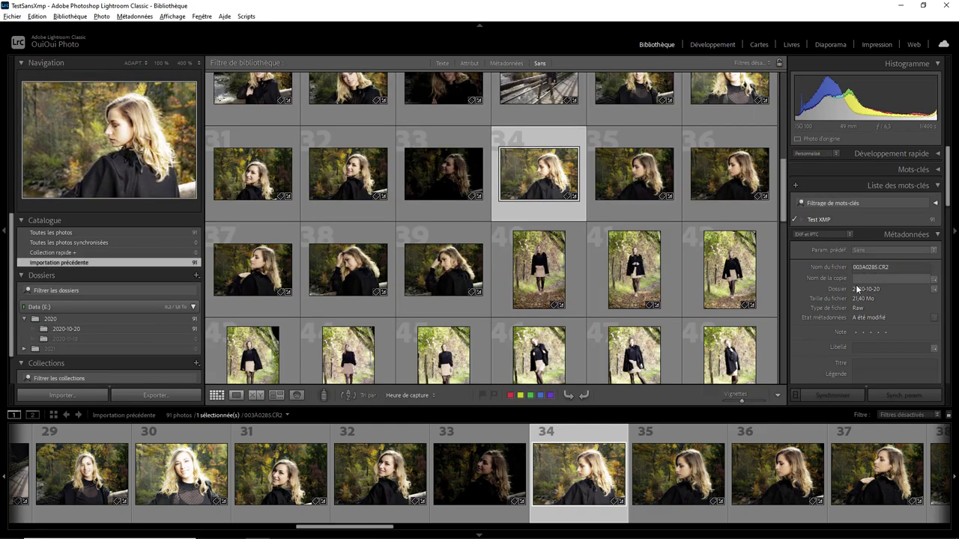
{"action": "left_click", "coordinate": [699, 45]}
{"action": "right_click", "coordinate": [526, 193]}
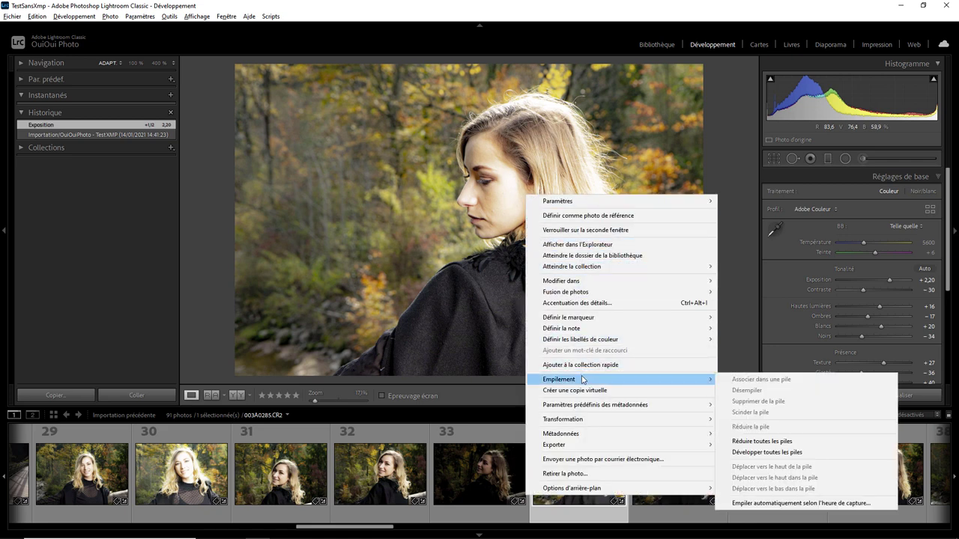
{"action": "mouse_move", "coordinate": [623, 445]}
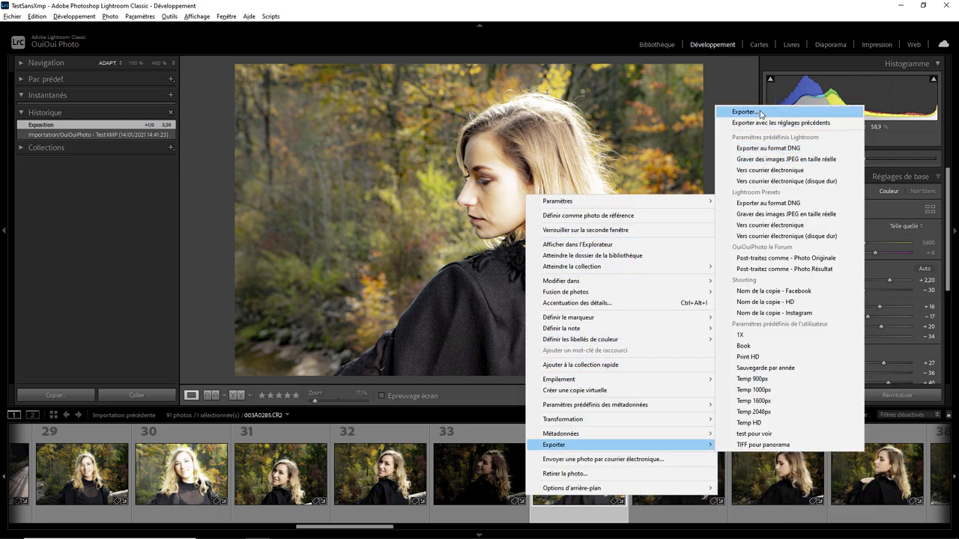
{"action": "left_click", "coordinate": [747, 113]}
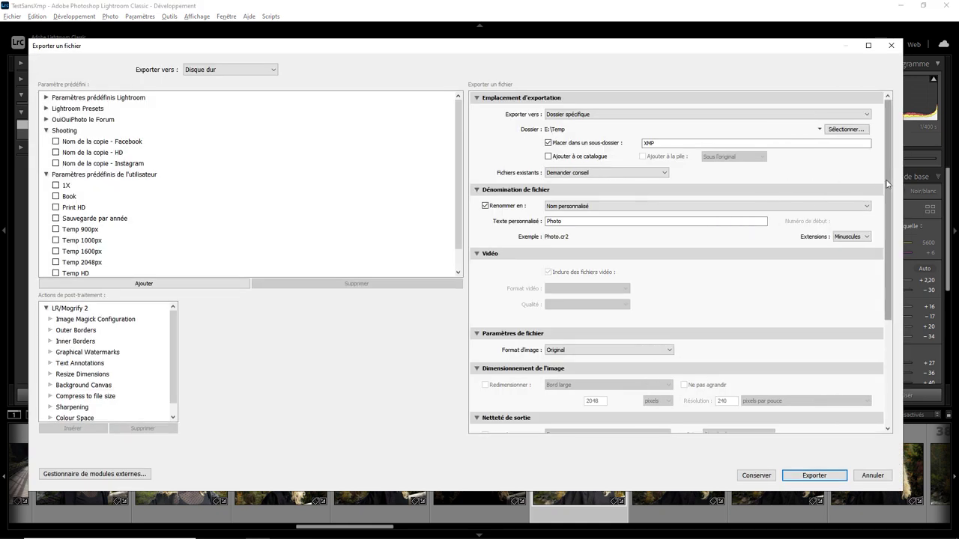
- Export 003A0285.CR2 as Photo.dng with Camera Raw 12.4 compatibility into E:\Temp\XMP
{"action": "scroll", "coordinate": [718, 240], "scroll_direction": "down", "scroll_amount": 3}
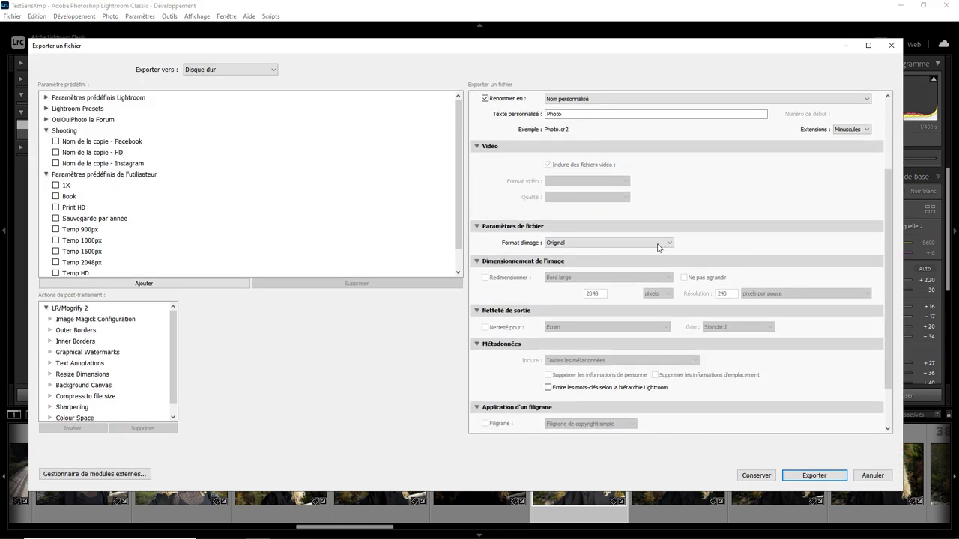
{"action": "left_click", "coordinate": [660, 244]}
{"action": "left_click", "coordinate": [574, 299]}
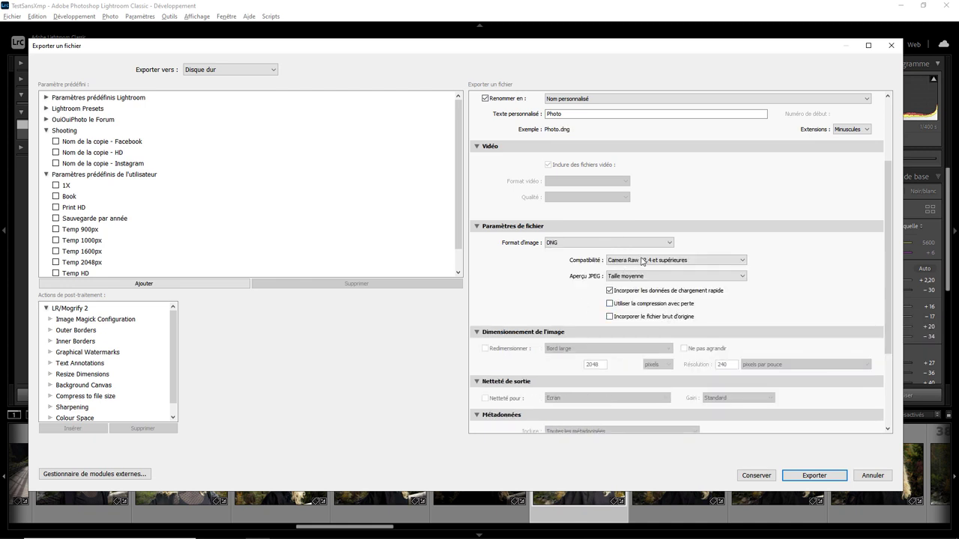
{"action": "left_click", "coordinate": [744, 262]}
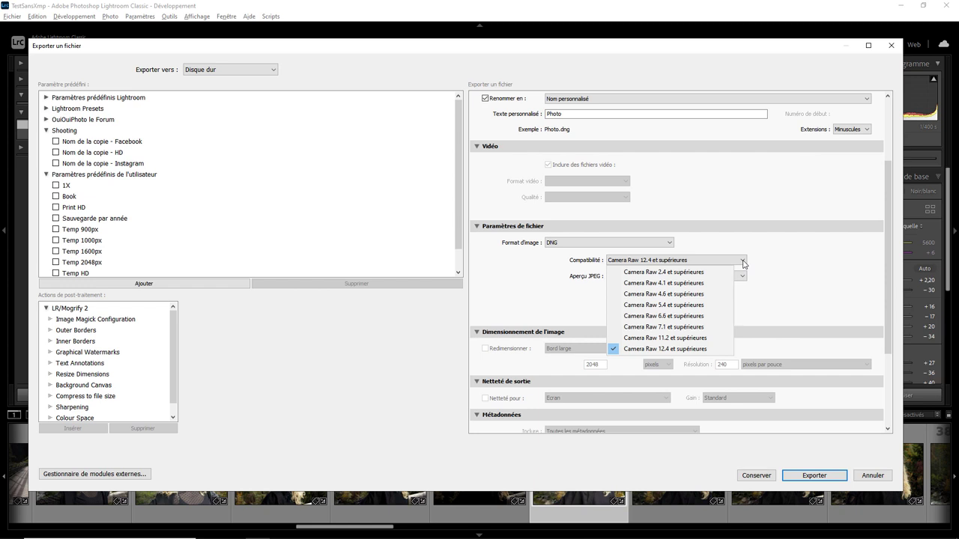
{"action": "left_click", "coordinate": [783, 263]}
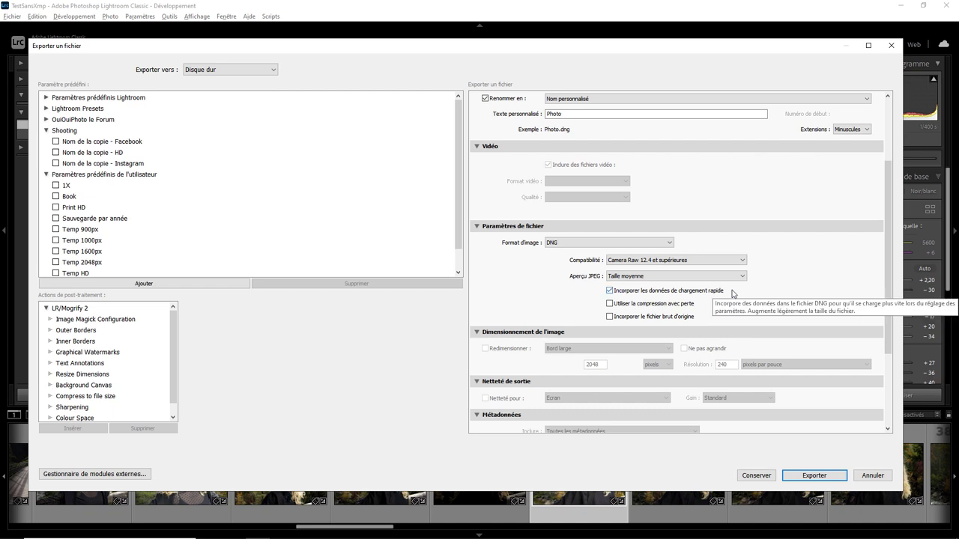
{"action": "mouse_move", "coordinate": [889, 224]}
{"action": "left_mouse_down"}
{"action": "mouse_move", "coordinate": [889, 166]}
{"action": "mouse_move", "coordinate": [891, 299]}
{"action": "left_mouse_up"}
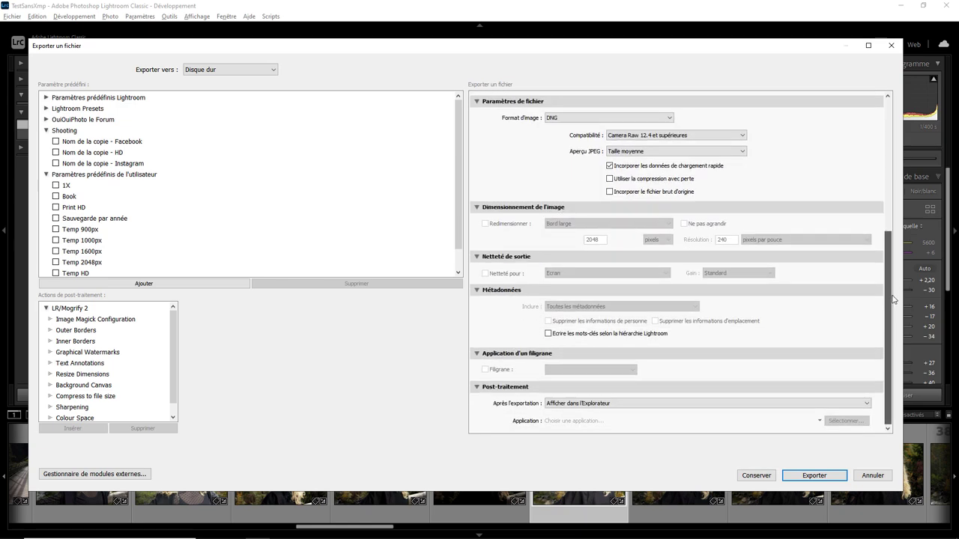
{"action": "left_click", "coordinate": [823, 476]}
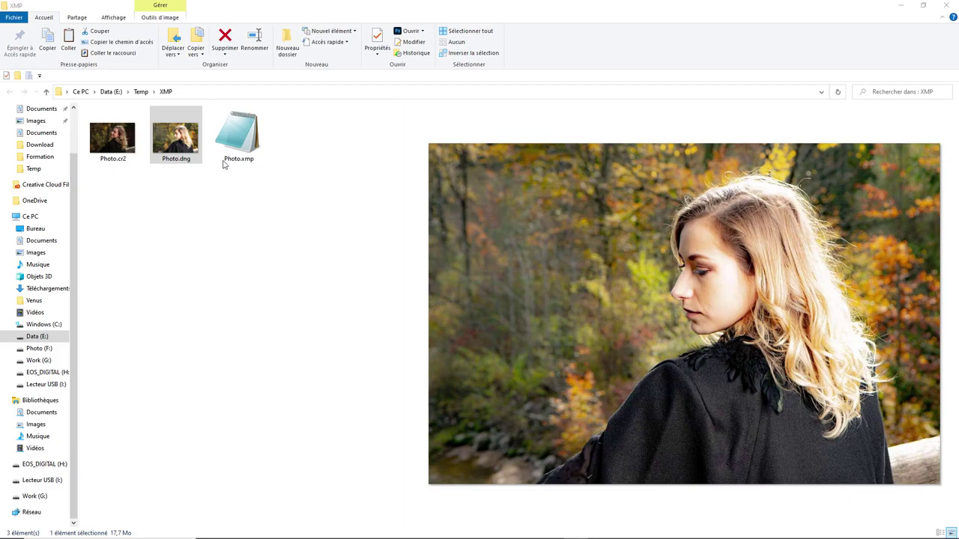
- Delete the original Photo.cr2 and its Photo.xmp sidecar from E:\Temp\XMP, keeping Photo.dng
{"action": "left_click", "coordinate": [196, 157]}
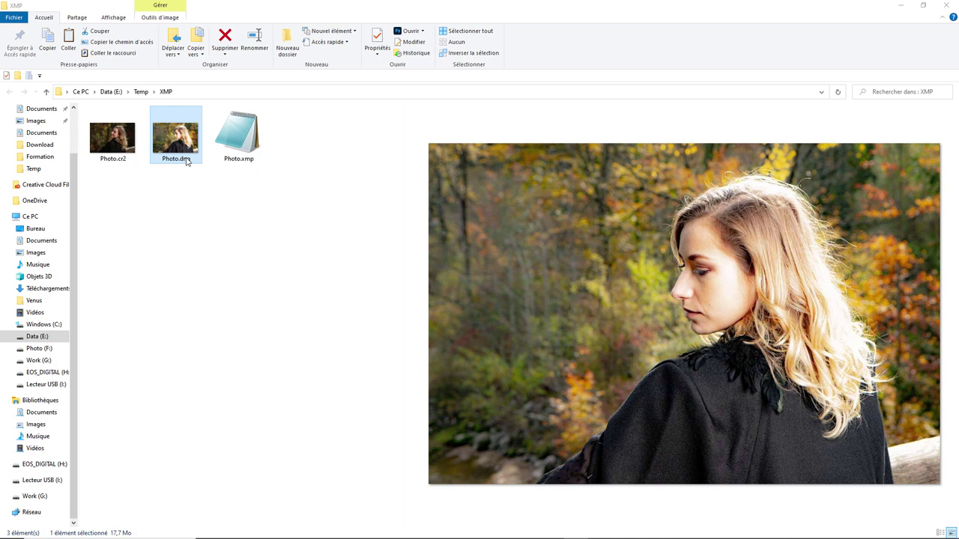
{"action": "left_click", "coordinate": [117, 146]}
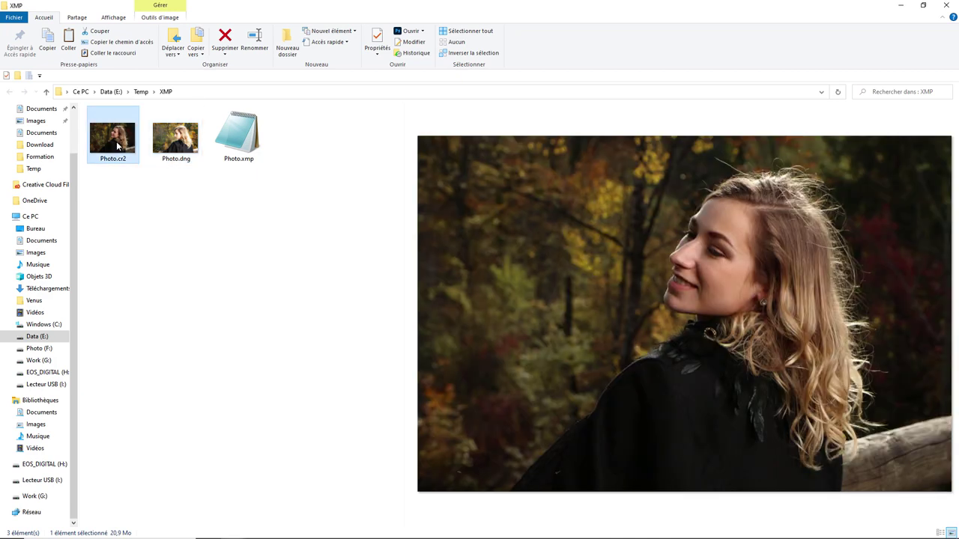
{"action": "key", "text": "Delete"}
{"action": "left_click", "coordinate": [187, 150]}
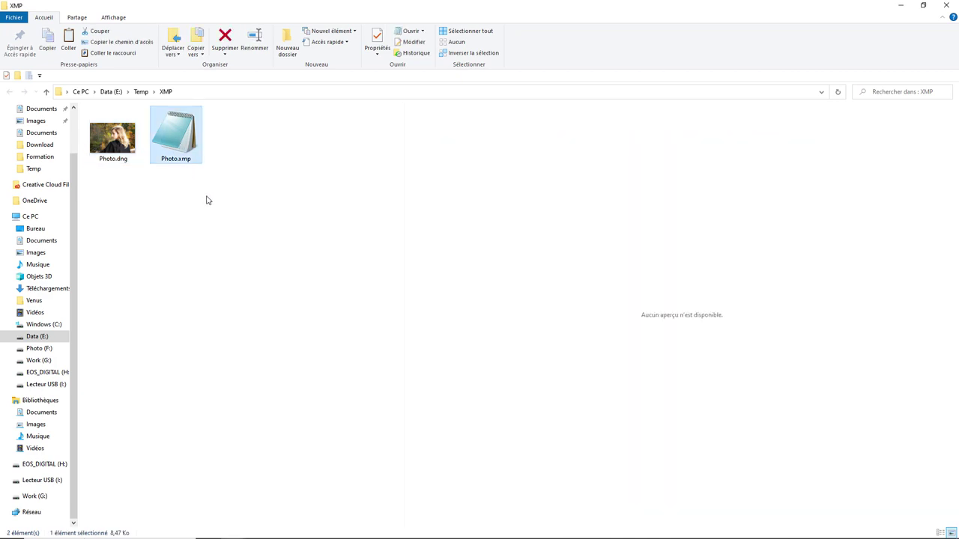
{"action": "key", "text": "Delete"}
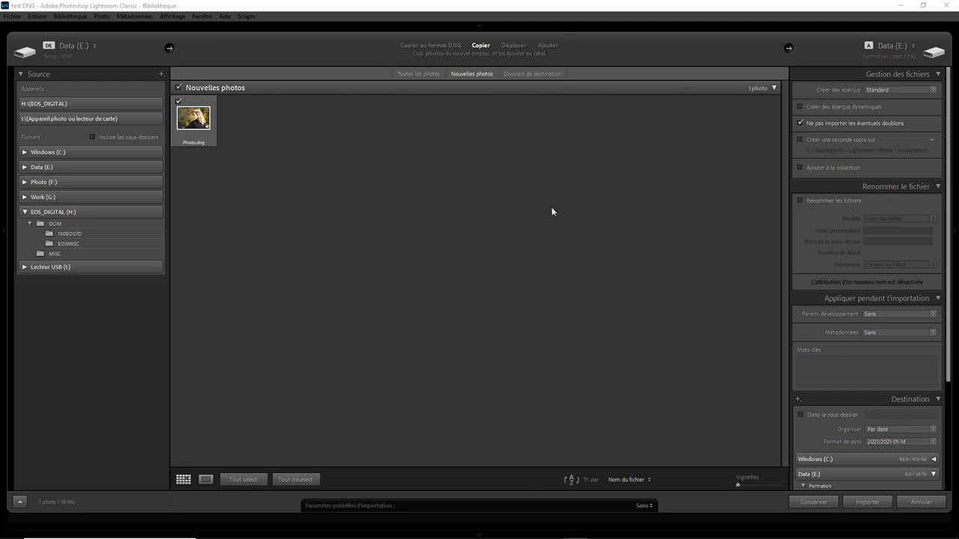
{"action": "mouse_move", "coordinate": [947, 190]}
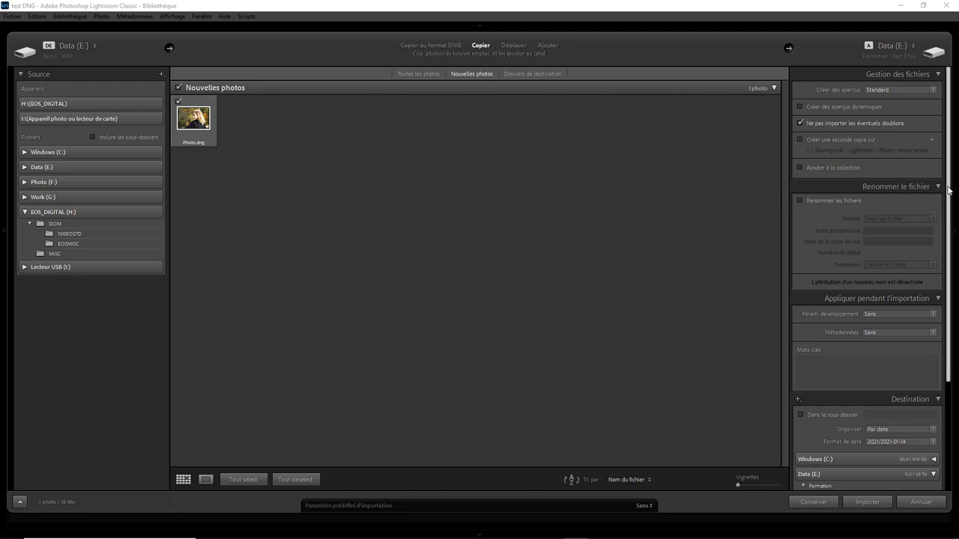
- Import Photo.dng into the test DNG catalog, landing under 2020-10-20 with its 'Test XMP' keyword
{"action": "left_click_drag", "start_coordinate": [948, 190], "coordinate": [950, 203]}
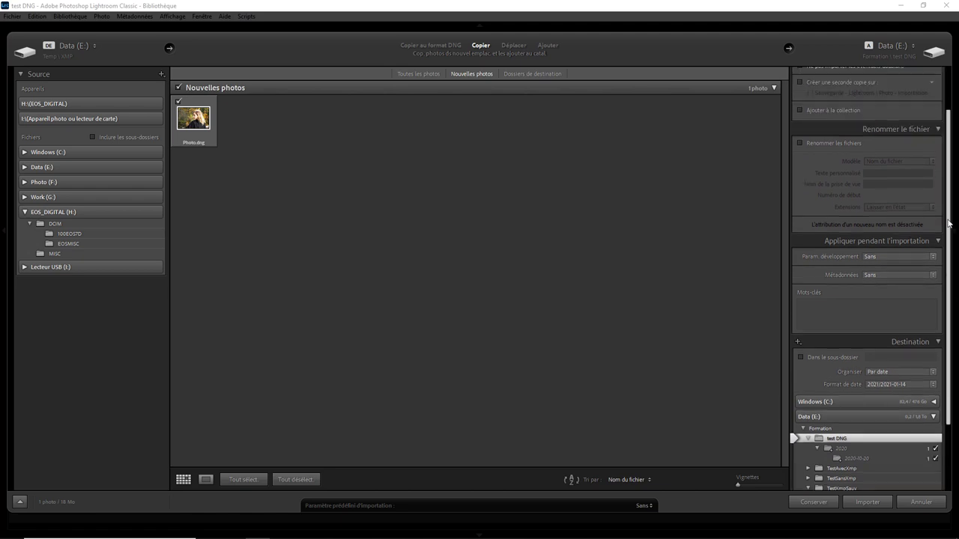
{"action": "left_click", "coordinate": [867, 502]}
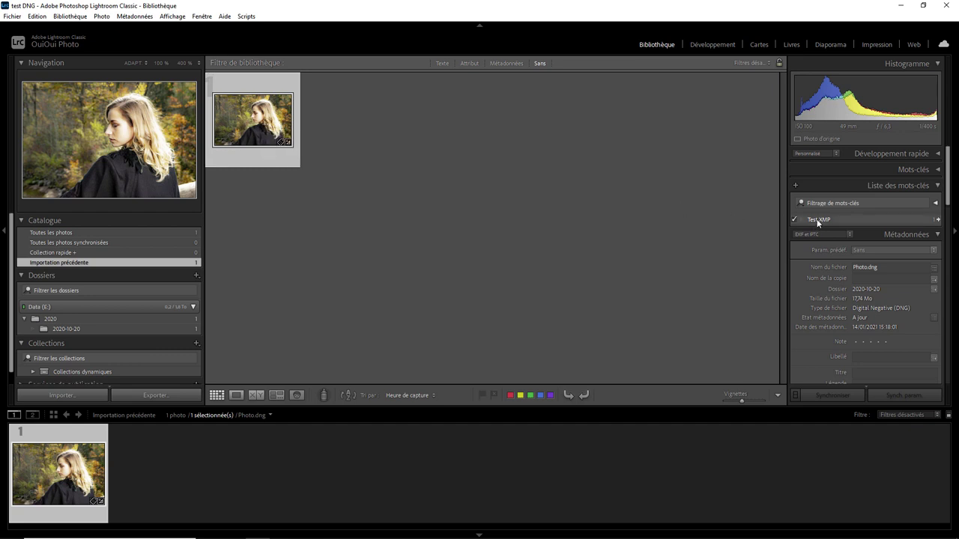
- View Photo.dng in Develop to confirm Exposure +2,20 and Contrast -30 were preserved
{"action": "left_click", "coordinate": [718, 46]}
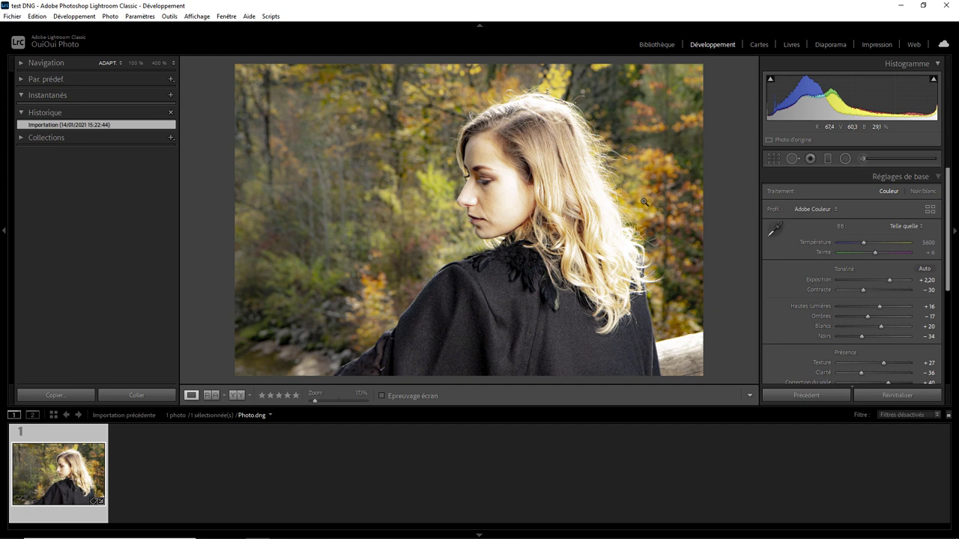
- Activate the menu bar to start opening the TestAvecXmp catalog
{"action": "key", "text": "alt"}
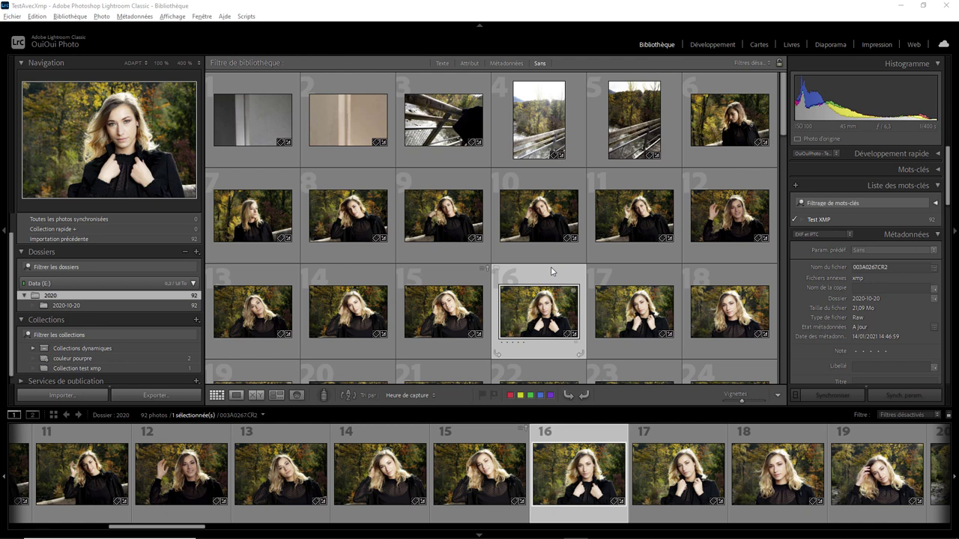
{"action": "mouse_move", "coordinate": [444, 311]}
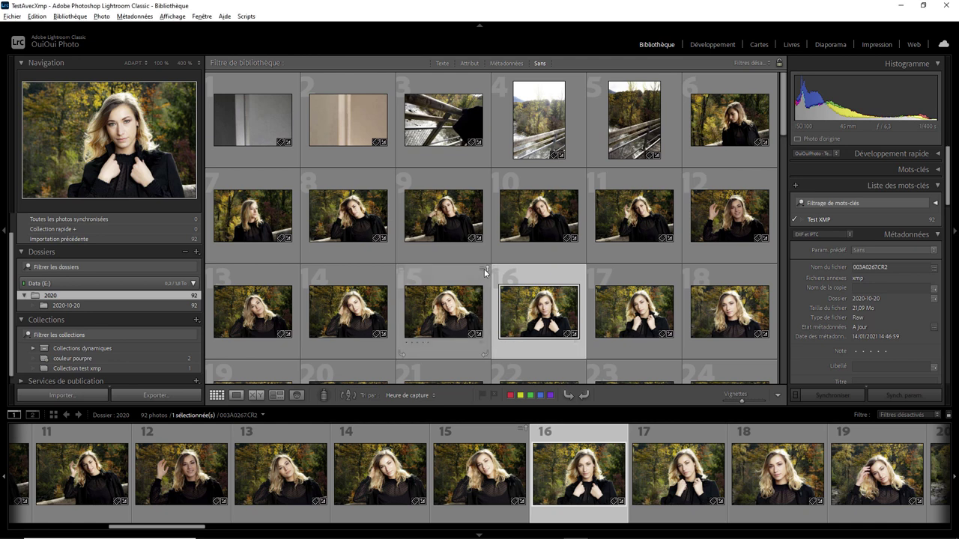
- Open 003A0267.CR2's metadata-changed warning from its thumbnail badge
{"action": "left_click", "coordinate": [484, 269]}
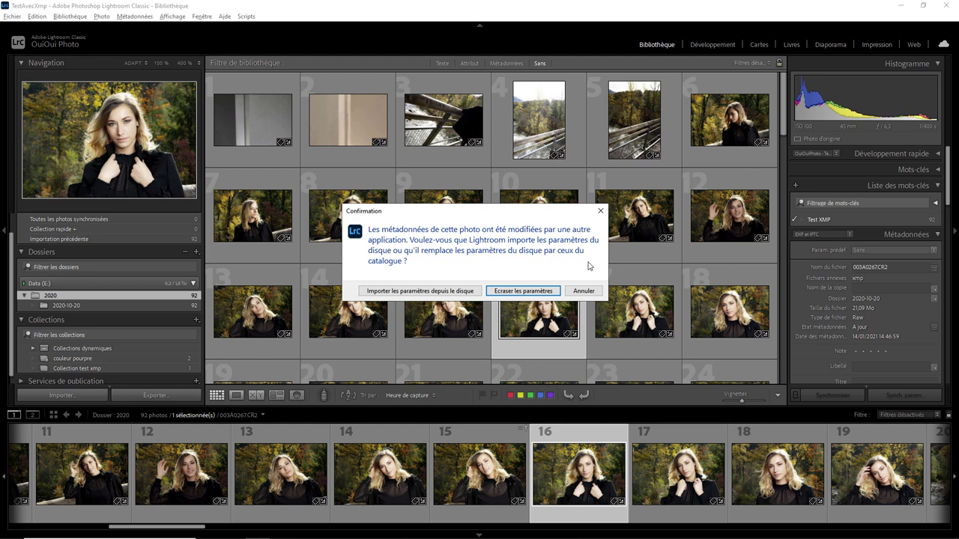
- Cancel the Confirmation dialog, leaving 003A0267.CR2's settings neither imported nor overwritten
{"action": "left_click", "coordinate": [585, 291]}
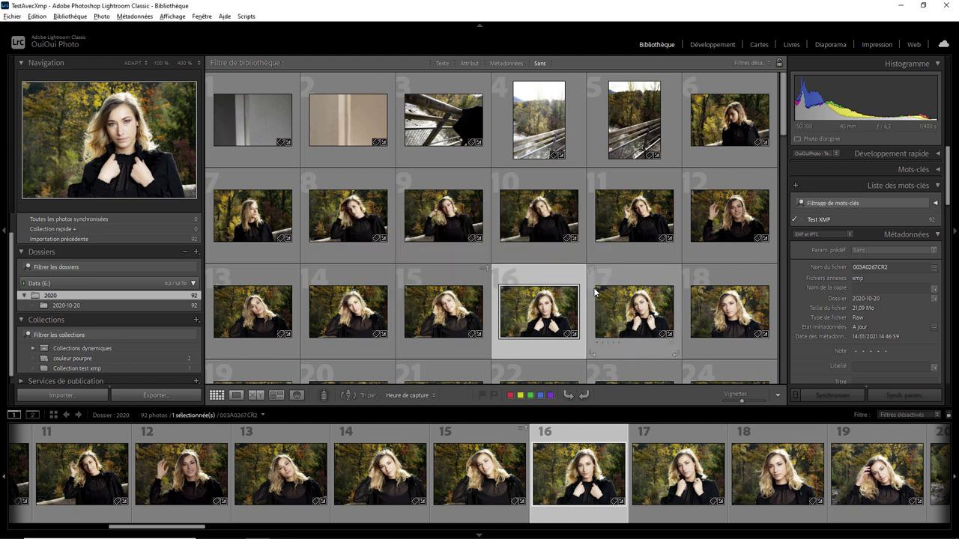